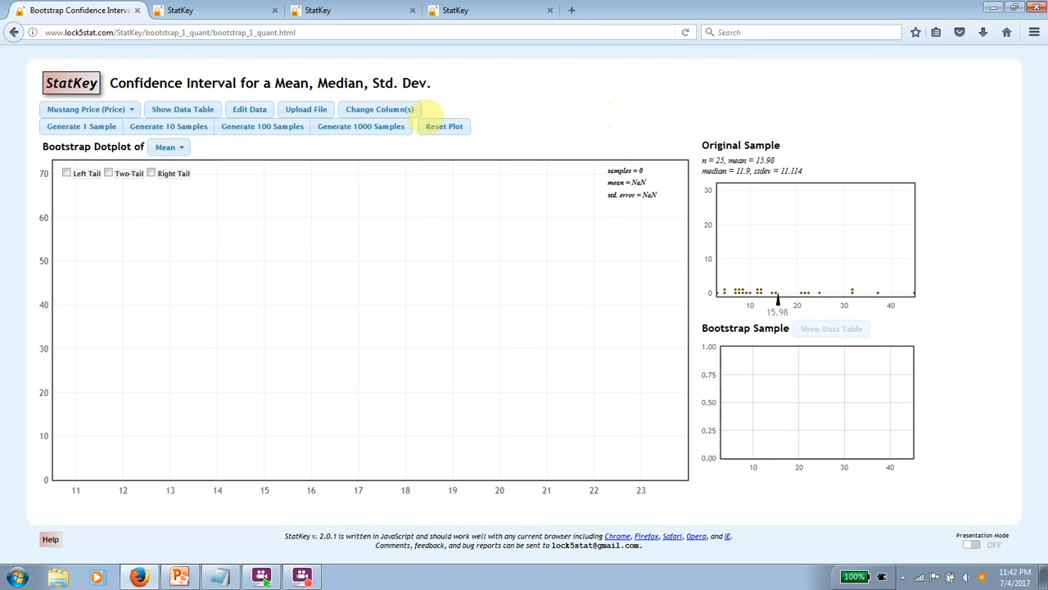
Clear all the Mustang Price values in the data editor and mark the data as having no header row.
left_click(258, 109)
left_click(433, 186)
left_click_drag(433, 186, 475, 393)
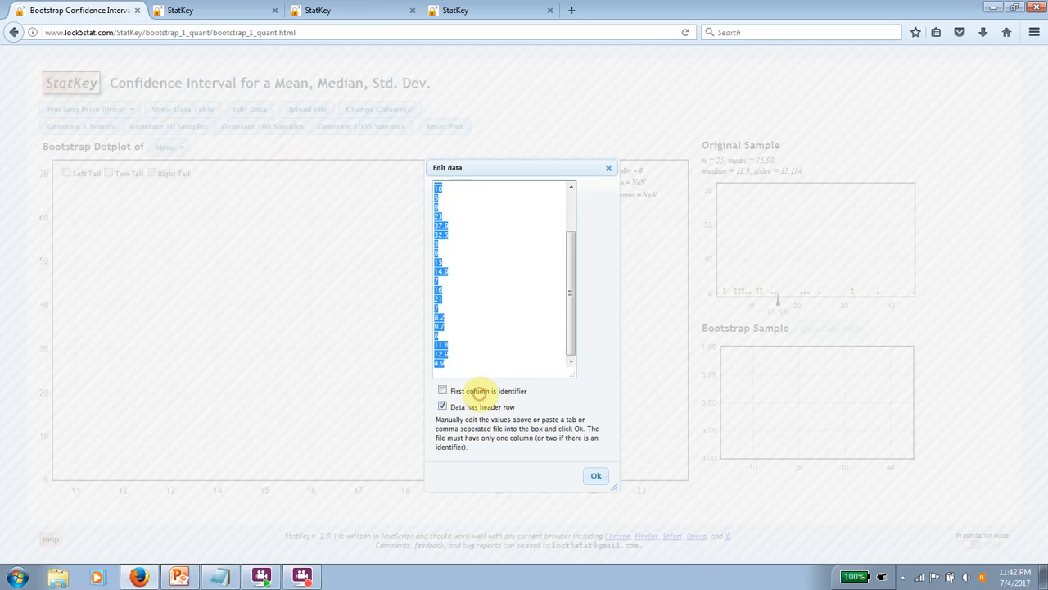
key("Delete")
left_click(442, 406)
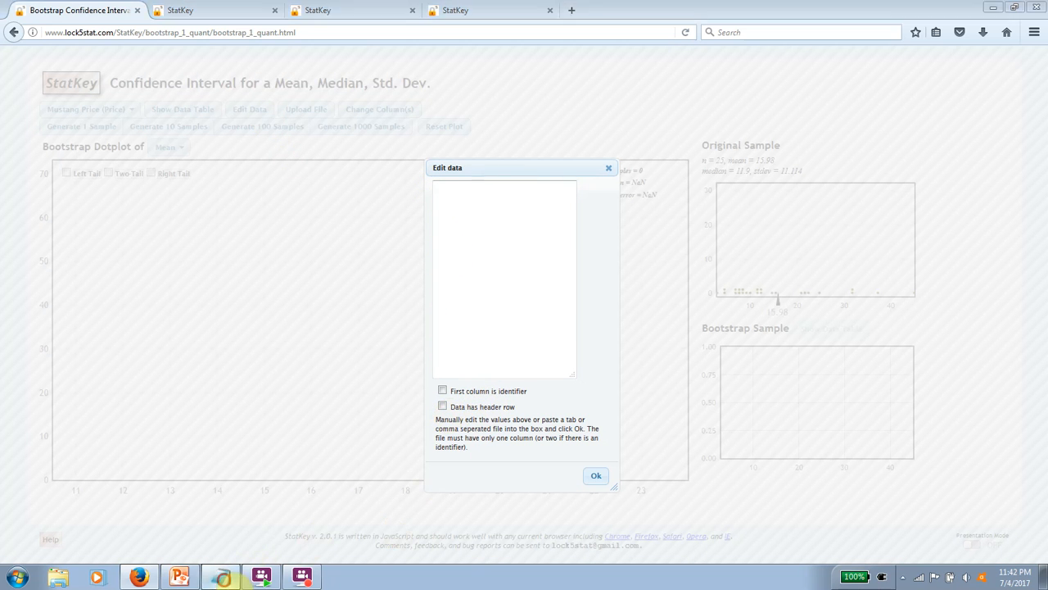
Paste the ten values copied in Notepad, 14 through 33, into the StatKey data editor and apply them.
left_click(220, 576)
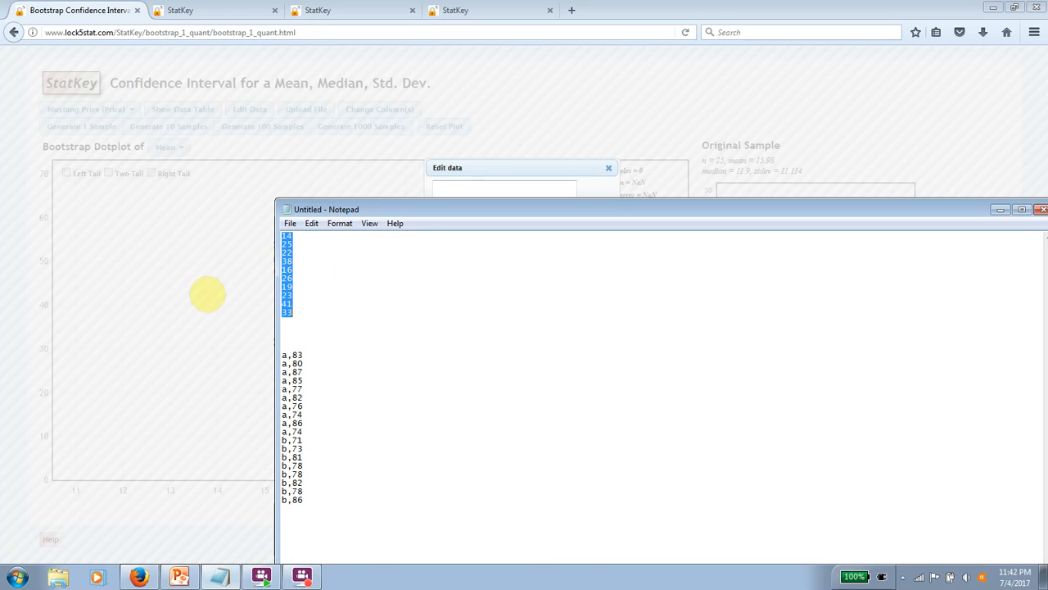
left_click(200, 283)
left_click(458, 197)
key("ctrl+v")
left_click(597, 475)
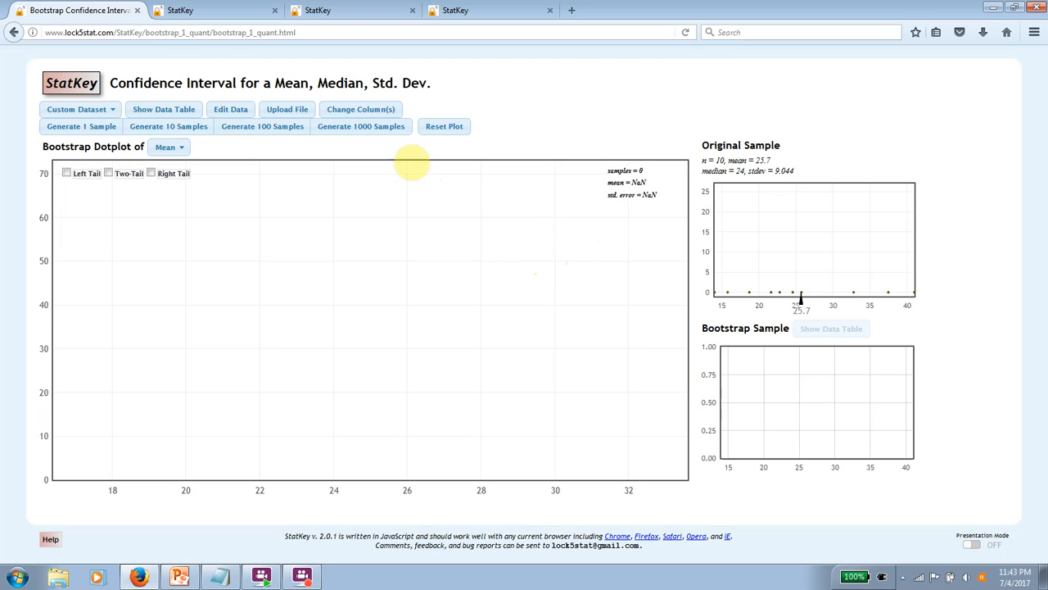
Generate 5000 bootstrap samples of the mean in batches of 1000 and turn on Presentation Mode.
left_click(383, 131)
left_click(382, 131)
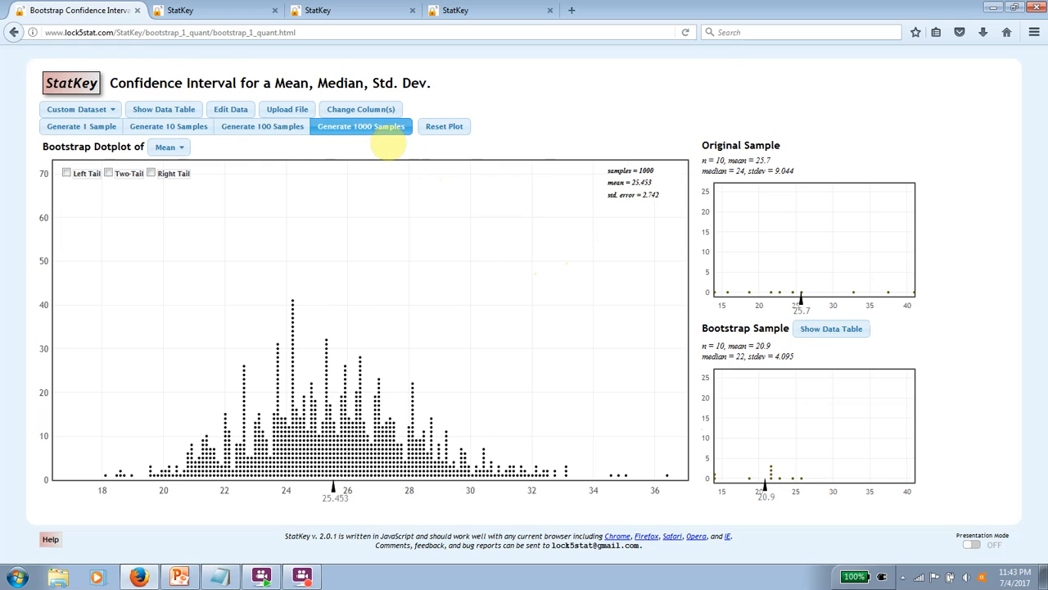
left_click(381, 133)
left_click(382, 133)
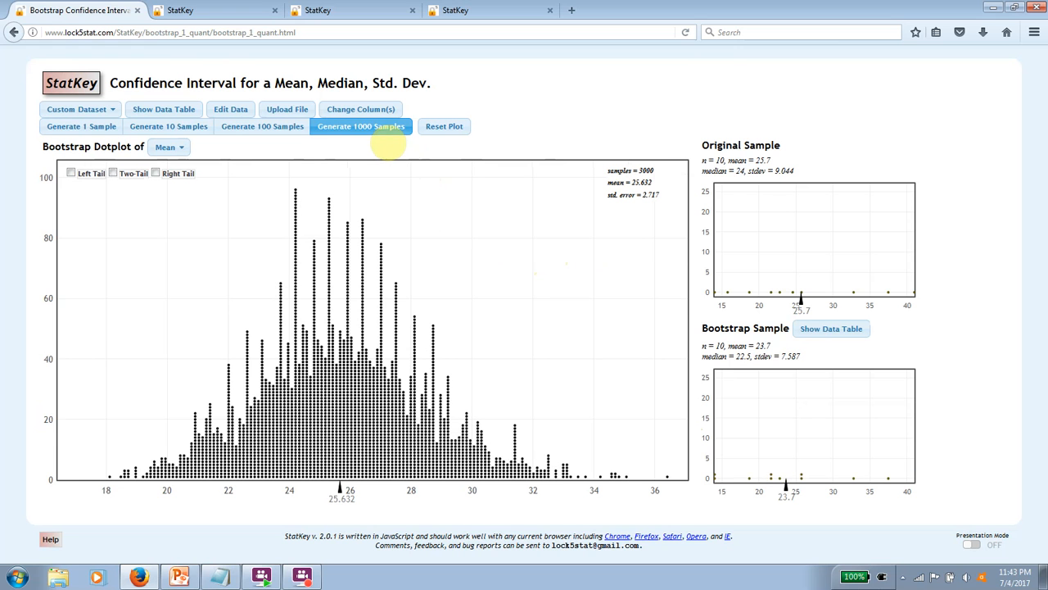
left_click(385, 138)
left_click(384, 137)
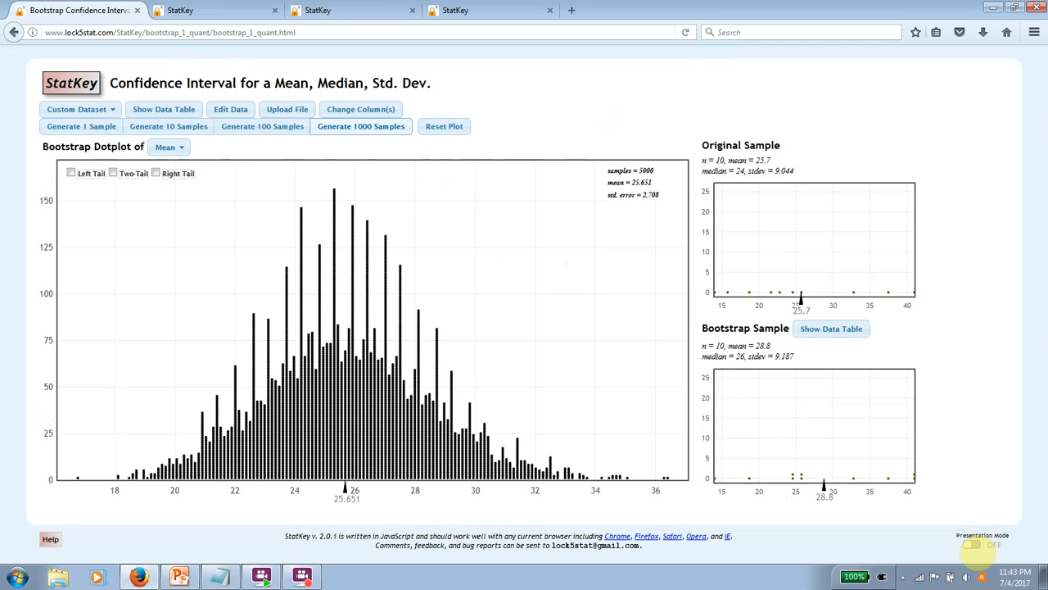
left_click(971, 543)
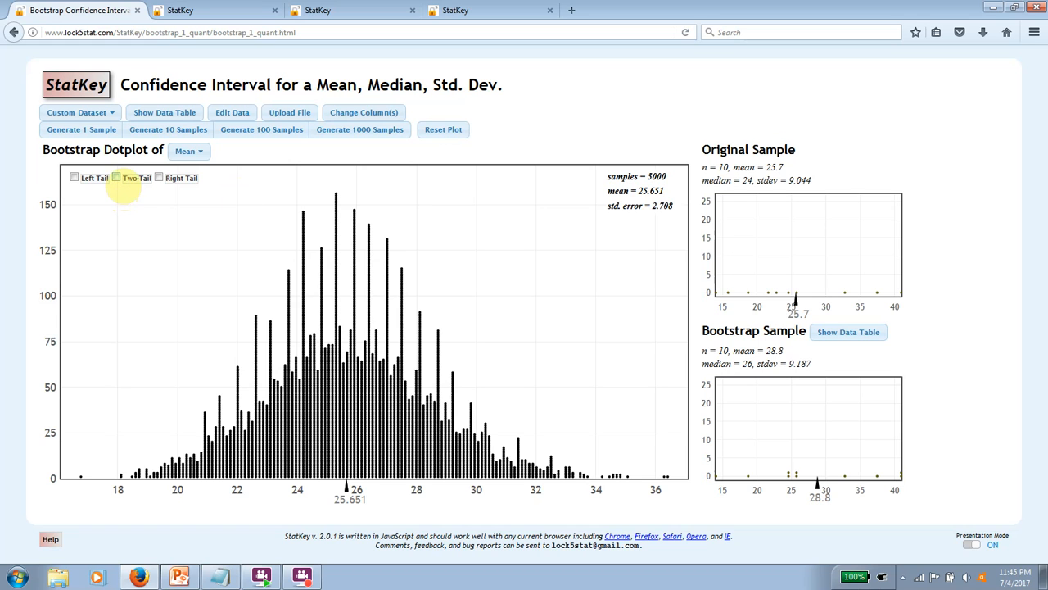
Show the two-tail regions on the mean's bootstrap dotplot and set the middle proportion to 0.9.
left_click(117, 178)
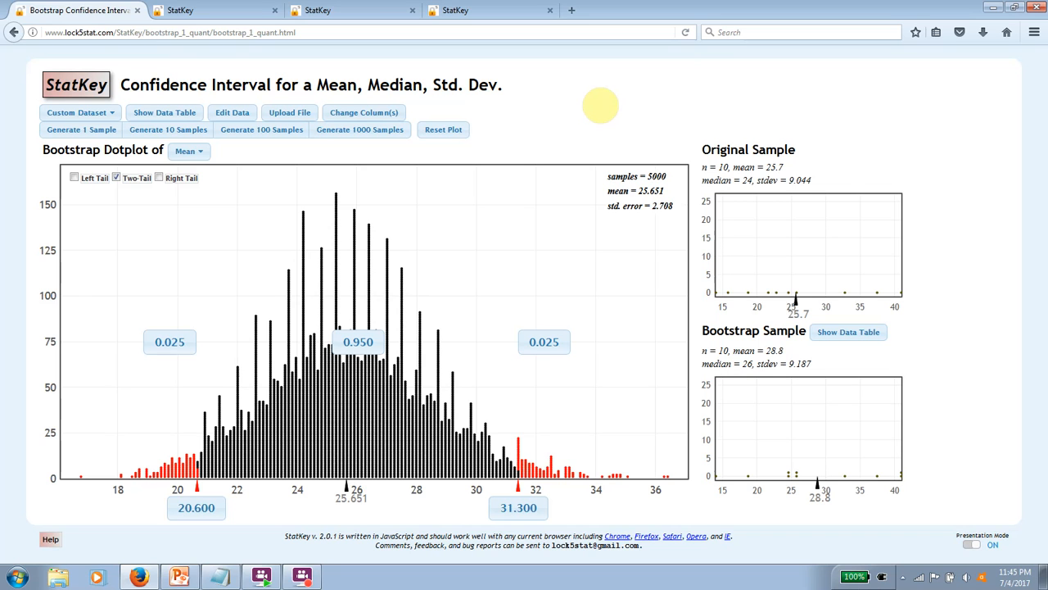
left_click(396, 286)
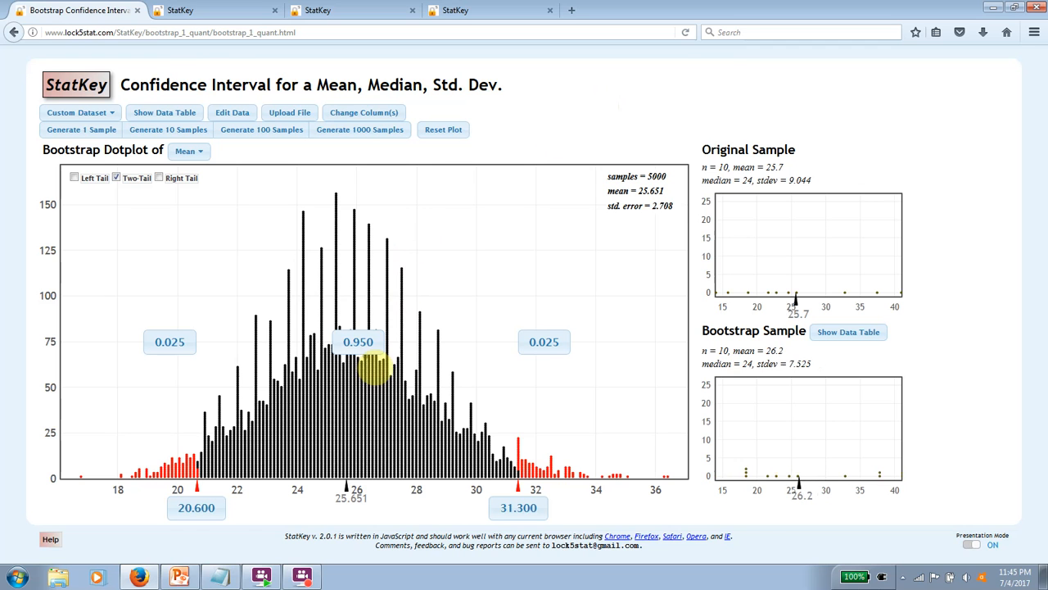
left_click(375, 348)
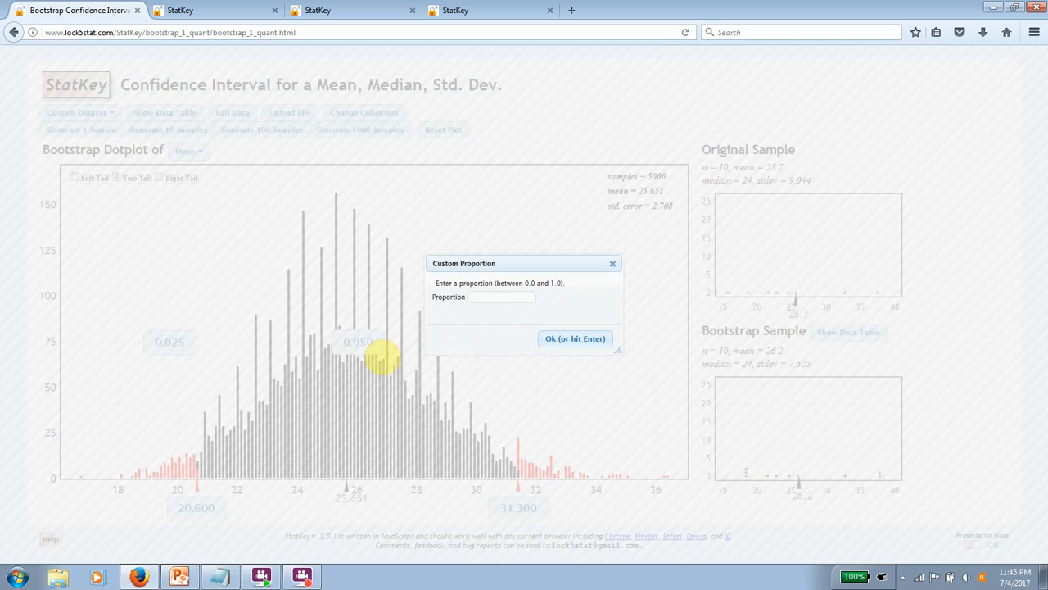
type(".9")
left_click(559, 336)
left_click(575, 338)
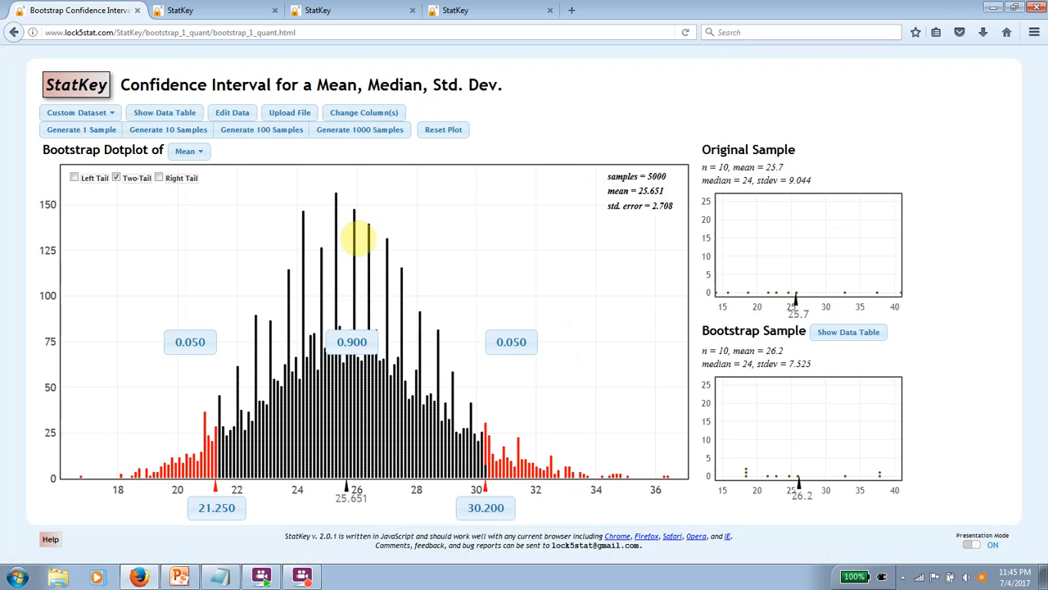
Set the middle proportion of the mean's bootstrap distribution to 0.99.
left_click(370, 344)
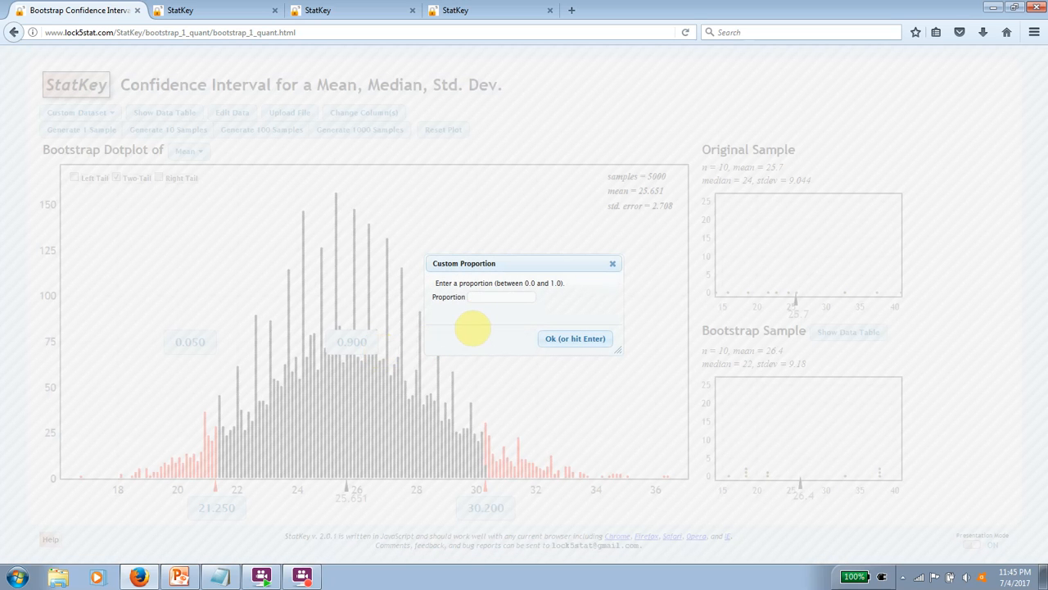
type(".99")
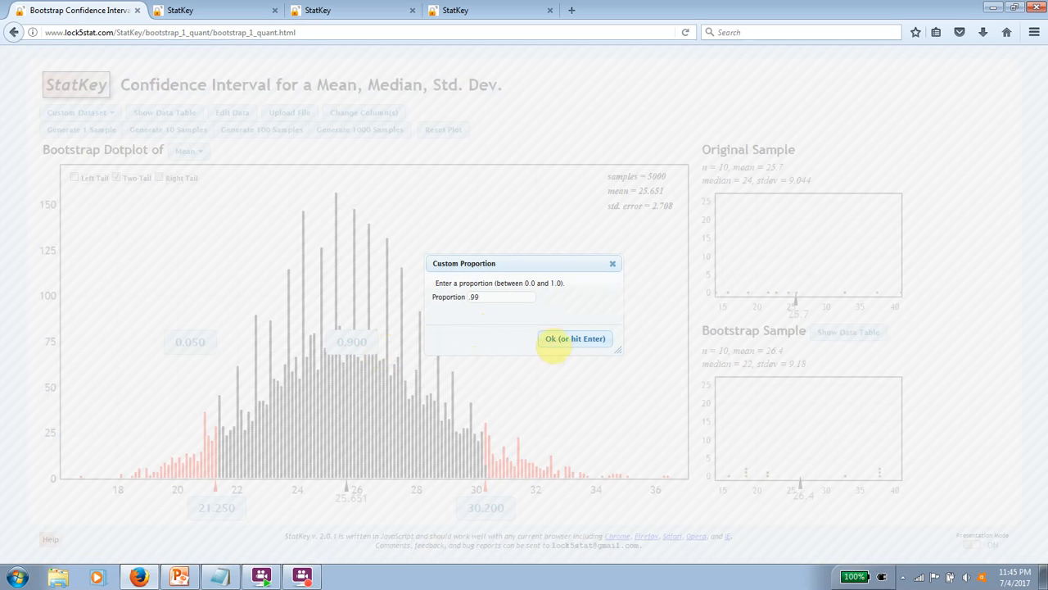
left_click(554, 345)
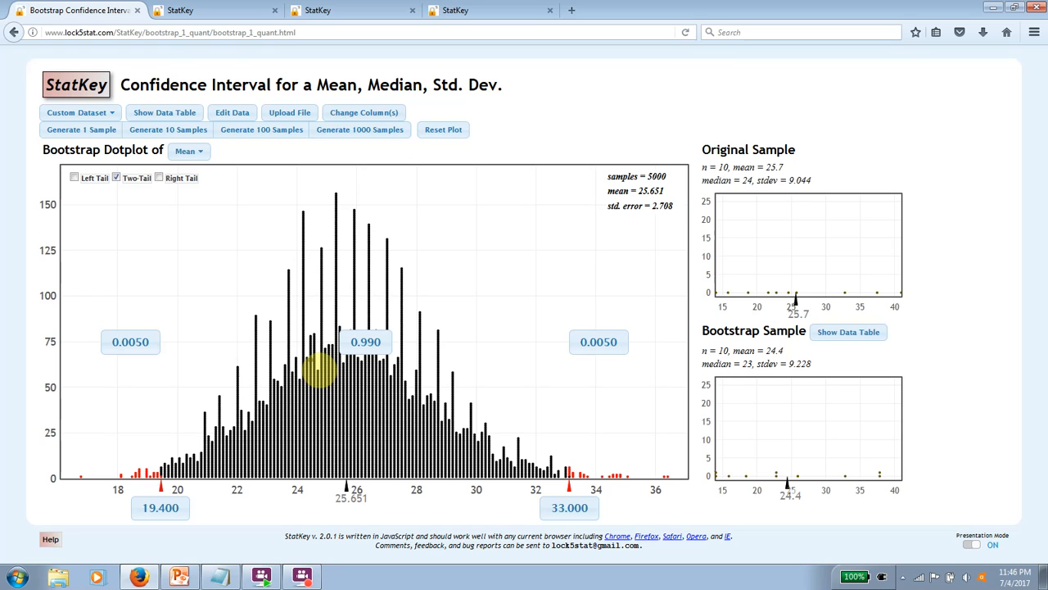
mouse_move(320, 370)
left_mouse_down()
mouse_move(363, 386)
mouse_move(374, 416)
mouse_move(325, 433)
mouse_move(445, 468)
left_mouse_up()
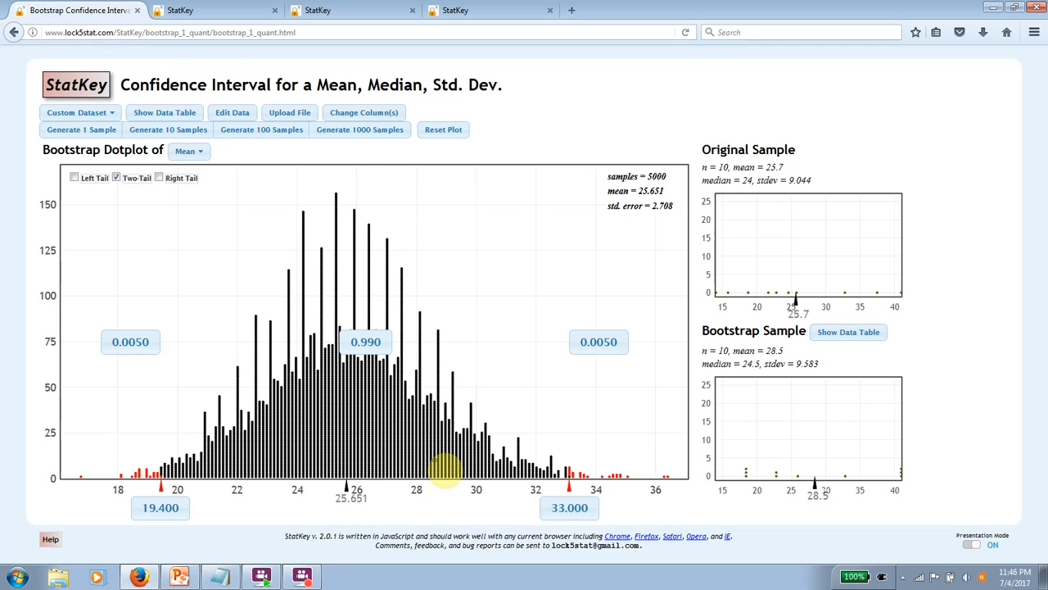
Check the Single Proportion slide in PowerPoint and return to StatKey to open the bootstrap confidence interval for a single proportion.
key("alt+Tab")
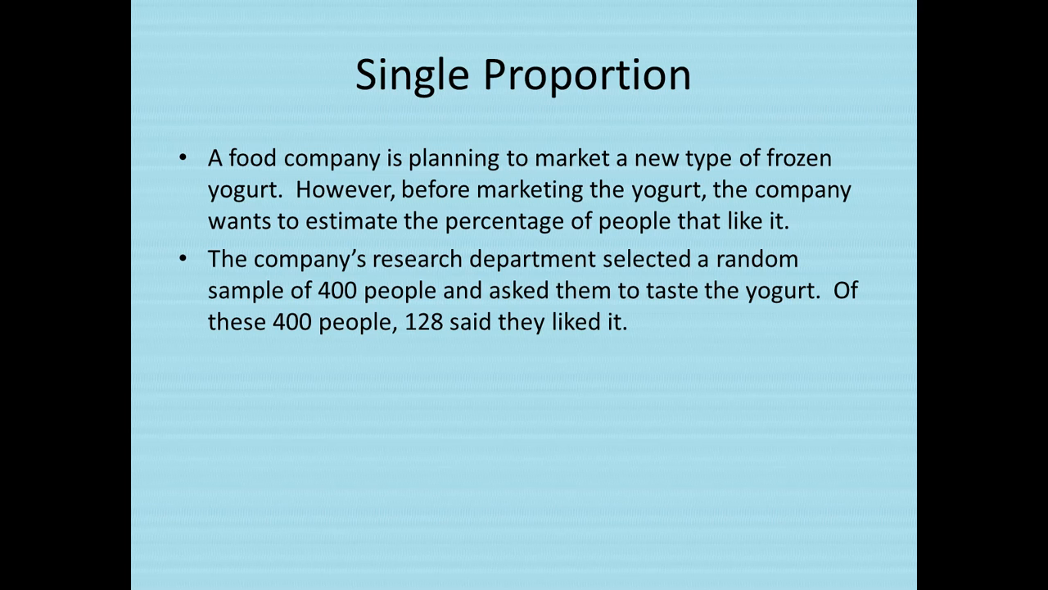
key("alt+Tab")
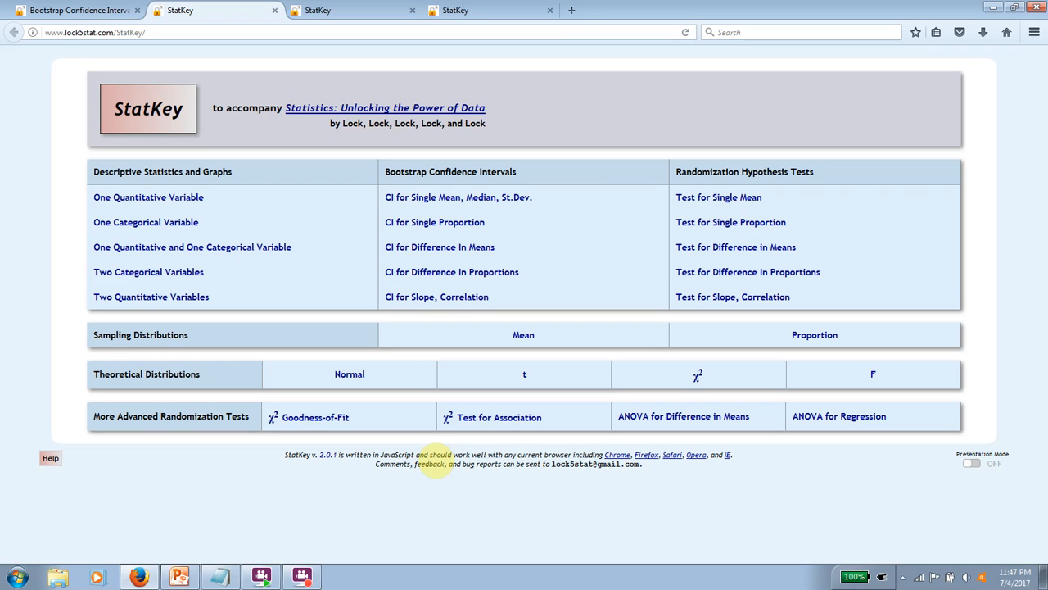
left_click(478, 229)
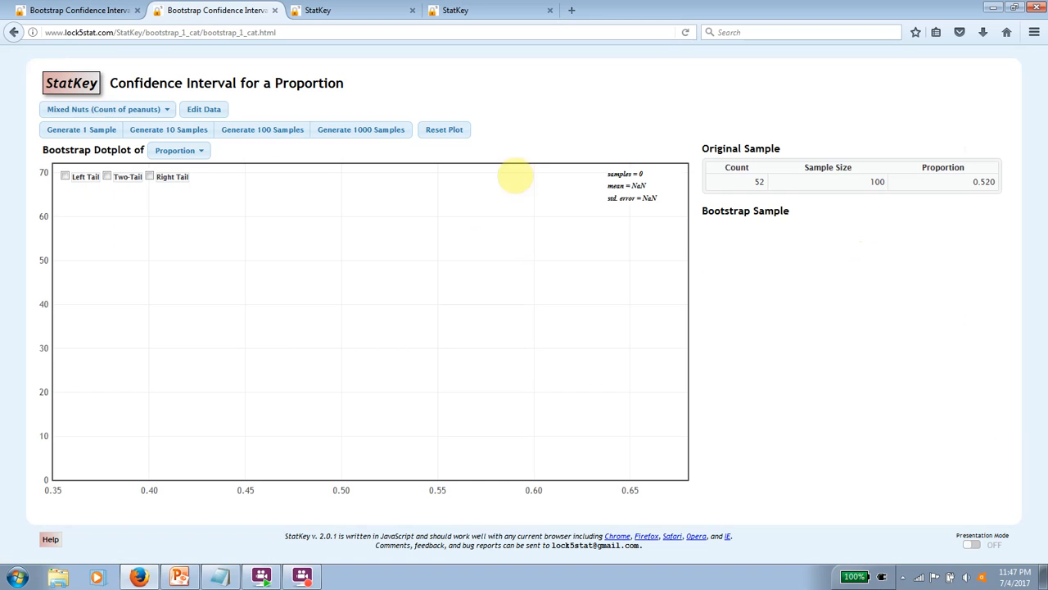
Replace the Mixed Nuts data with a count of 128 and a sample size of 400.
left_click(204, 109)
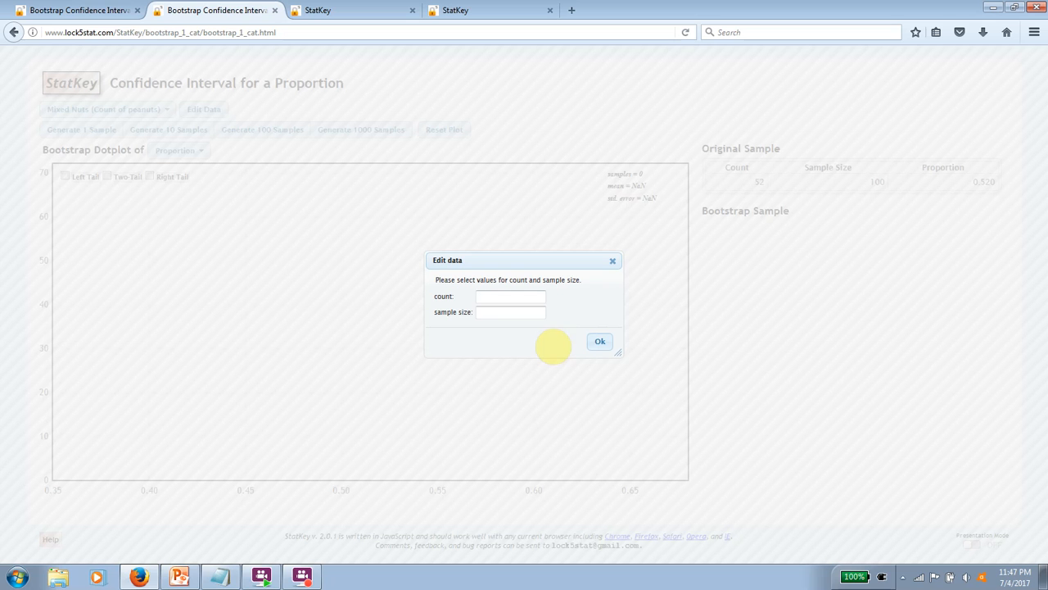
type("128")
key("Tab")
type("400")
left_click(601, 343)
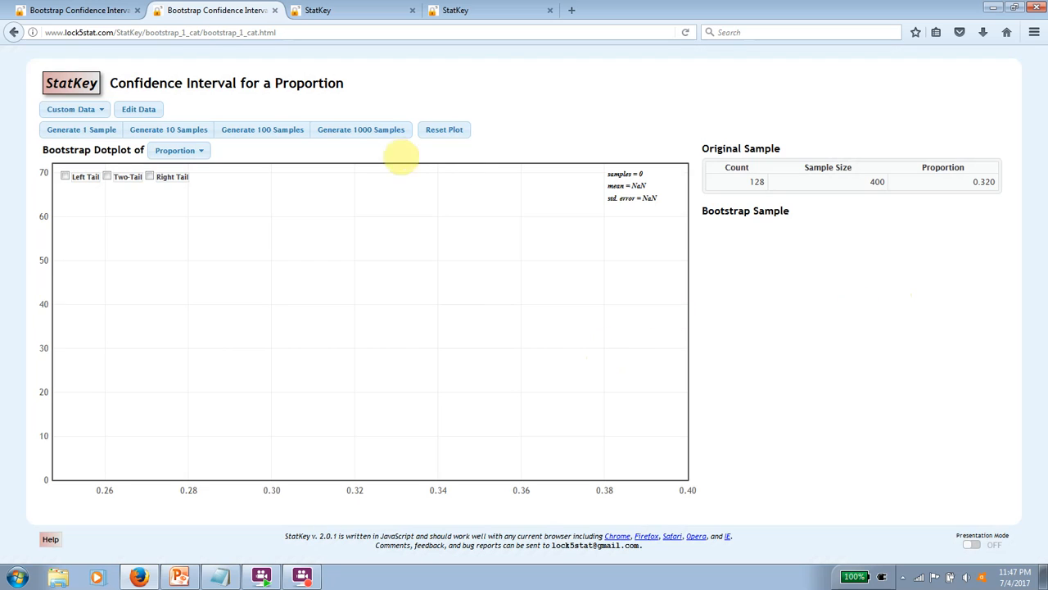
Generate 5000 bootstrap samples of the proportion in batches of 1000 and turn on Presentation Mode.
left_click(375, 132)
left_click(375, 133)
left_click(375, 133)
left_click(375, 133)
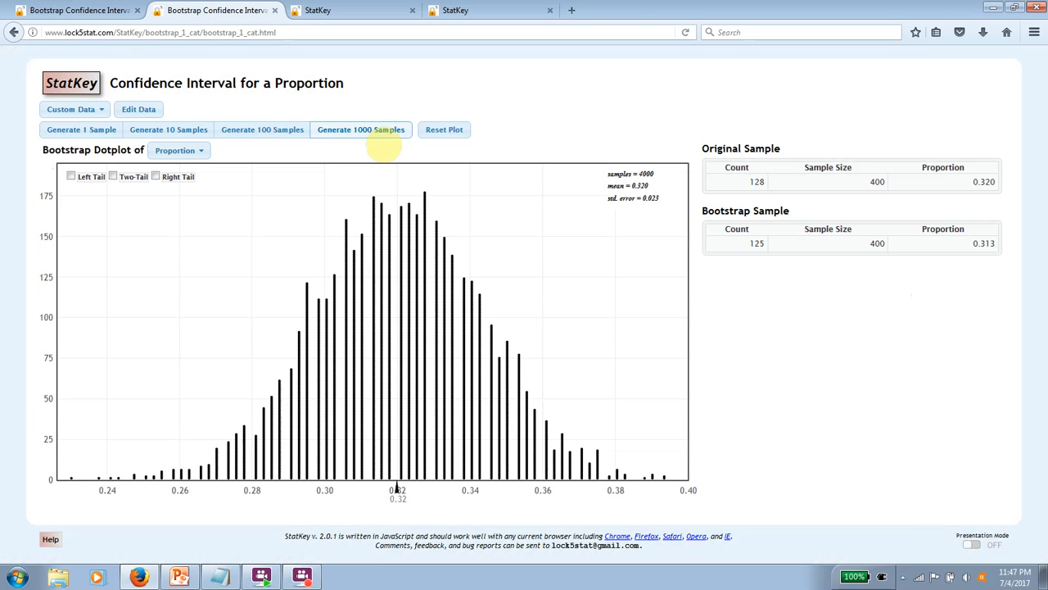
left_click(375, 133)
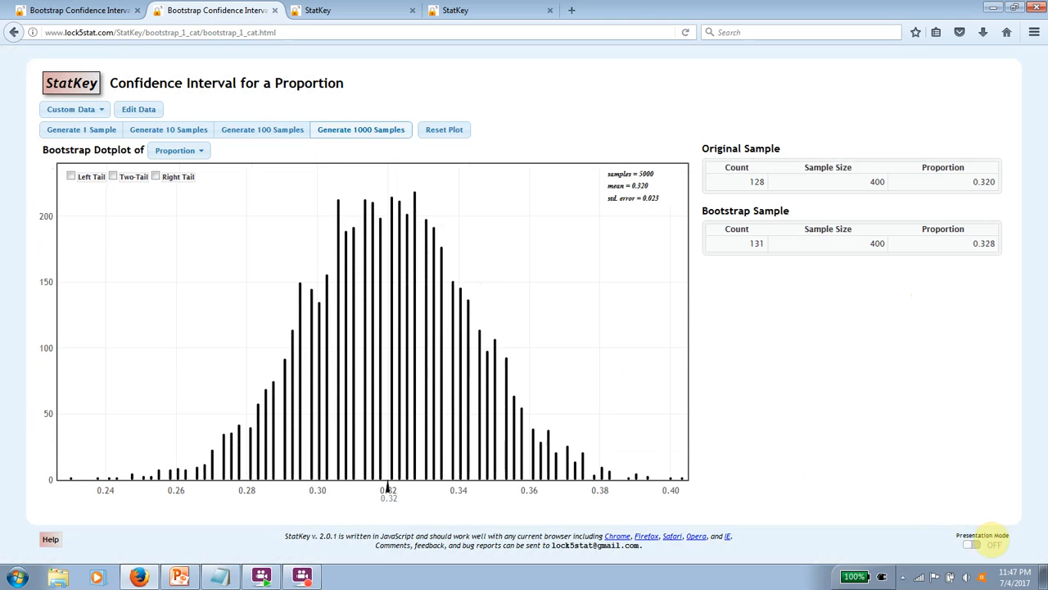
left_click(972, 544)
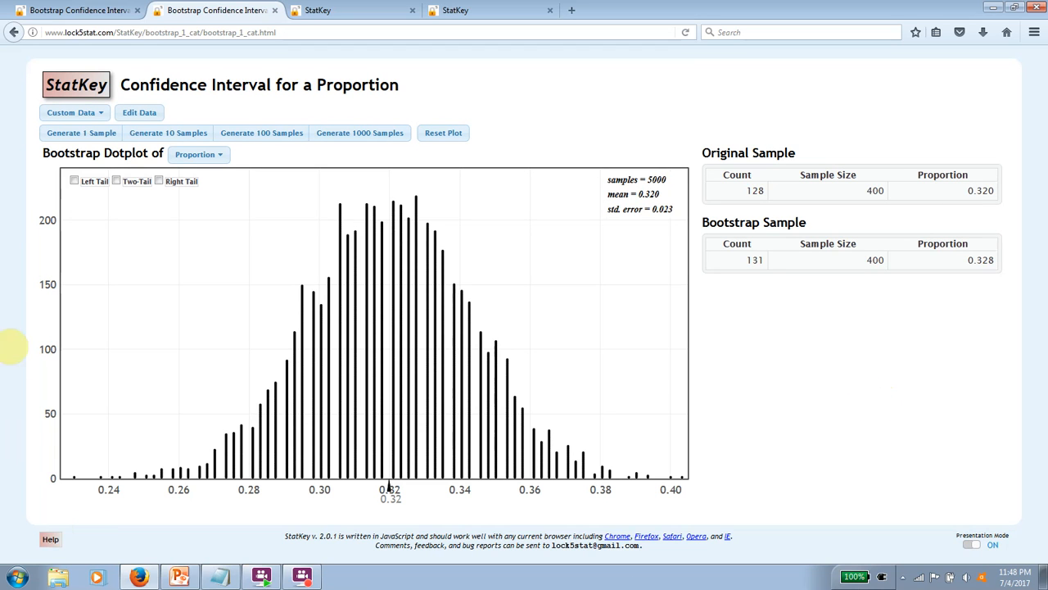
Show the two-tail regions on the proportion's bootstrap dotplot and set the middle proportion to 0.98.
left_click(116, 181)
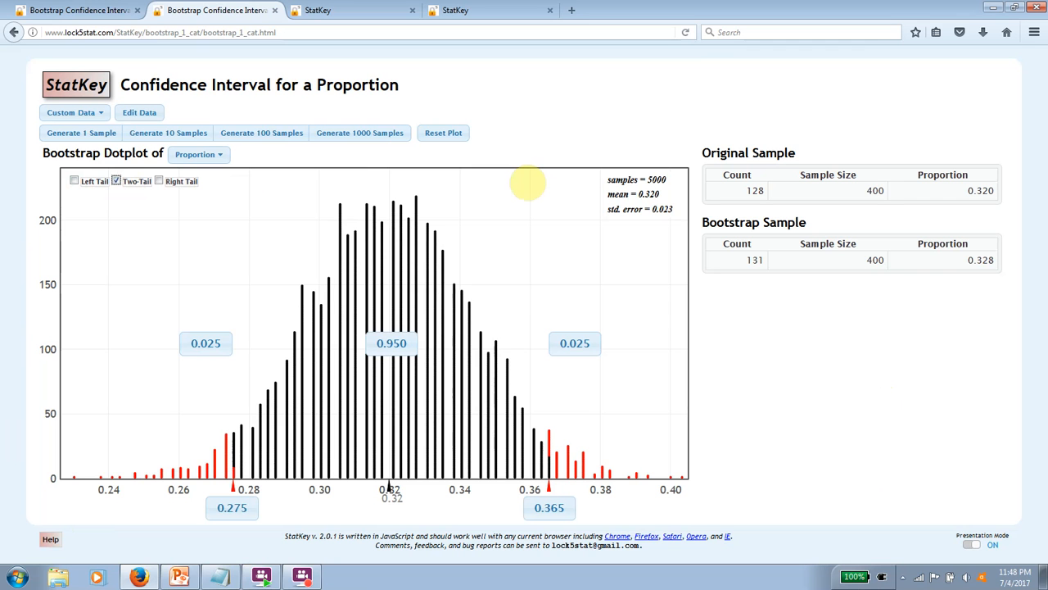
left_click(404, 379)
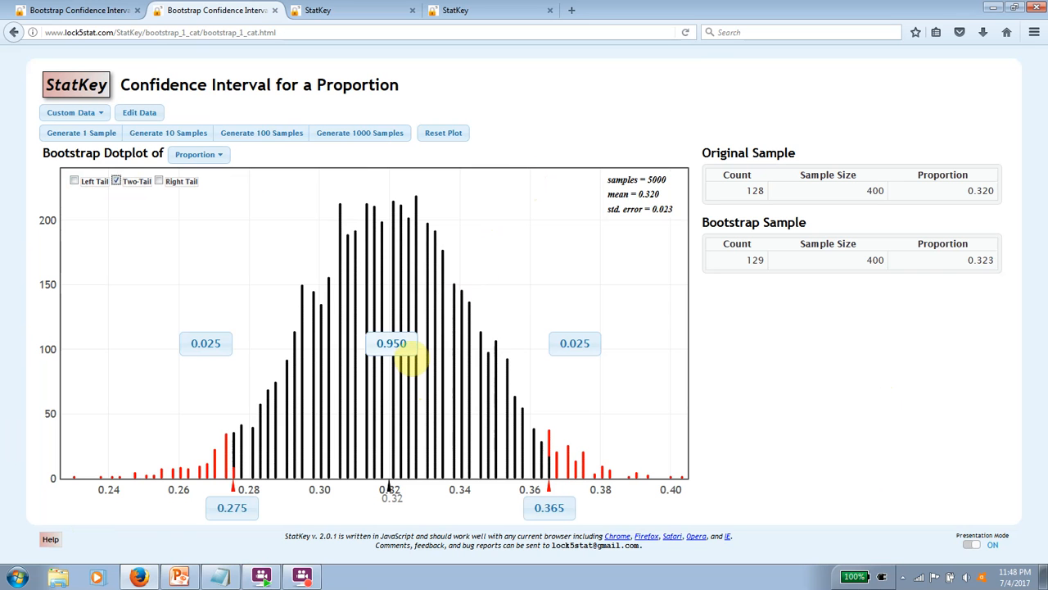
left_click(403, 345)
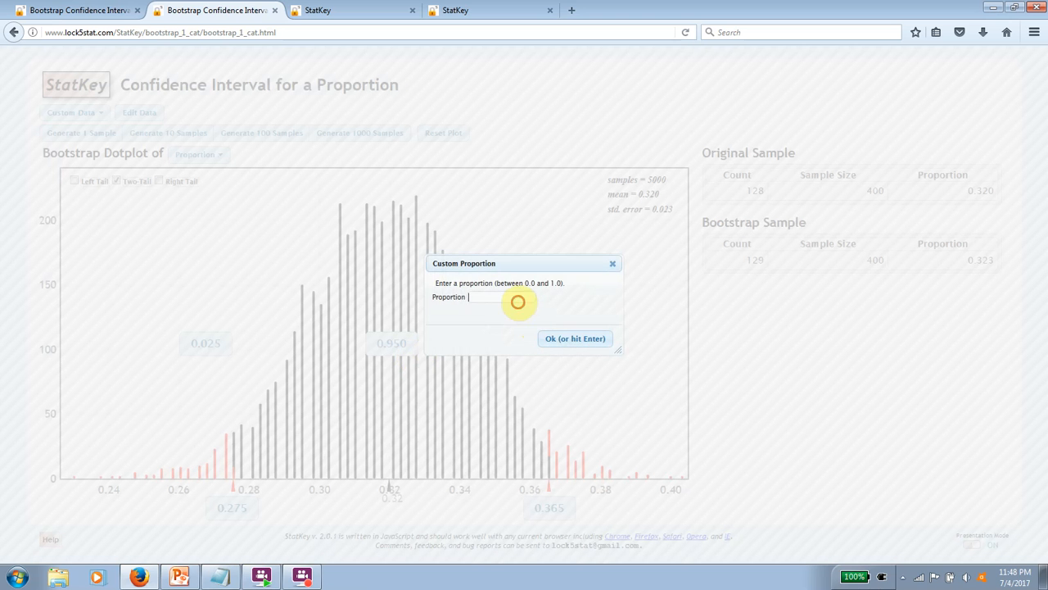
left_click(519, 298)
type(".98")
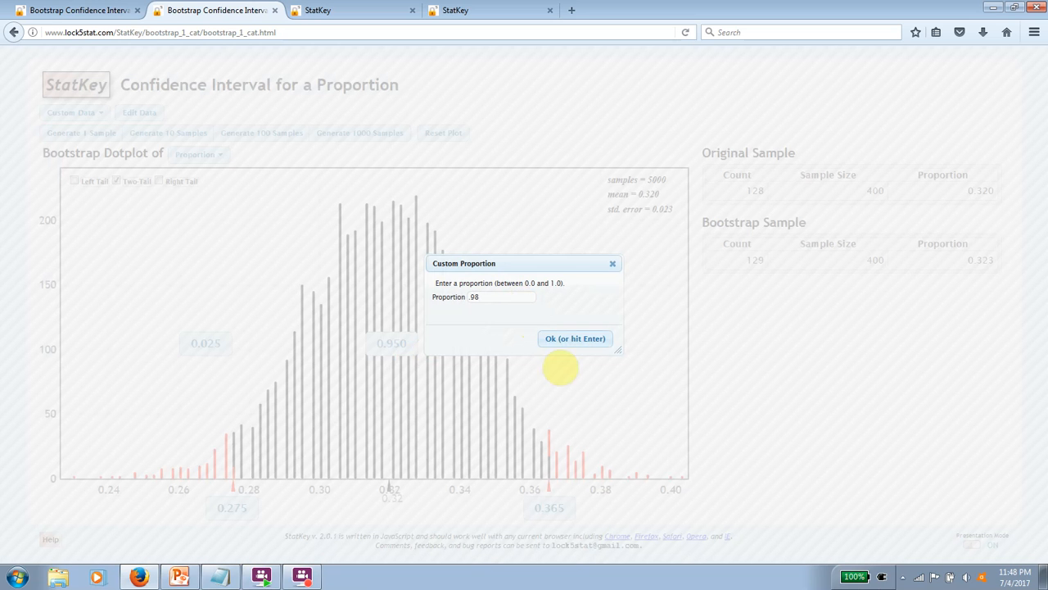
left_click(562, 343)
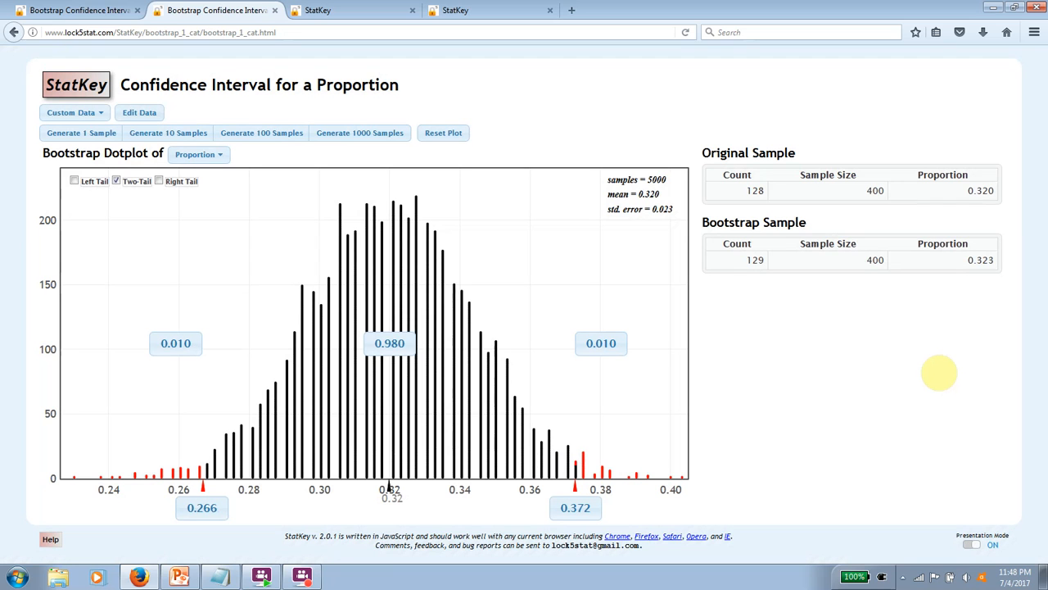
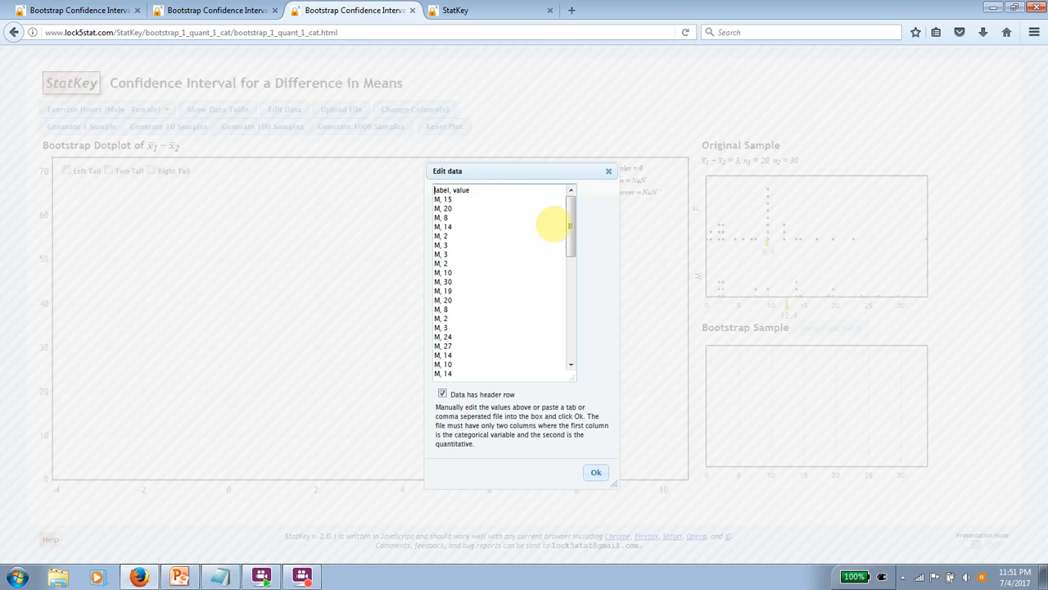
Look through the male and female exercise-hours data, delete all of it, and mark the data as having no header row.
left_click_drag(588, 241, 585, 219)
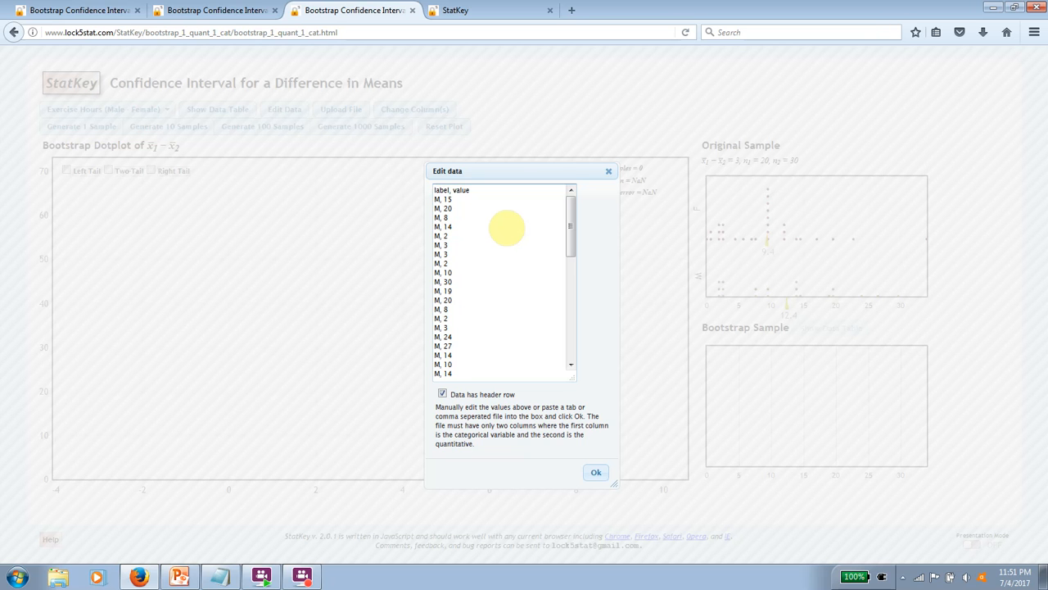
left_click_drag(570, 231, 578, 327)
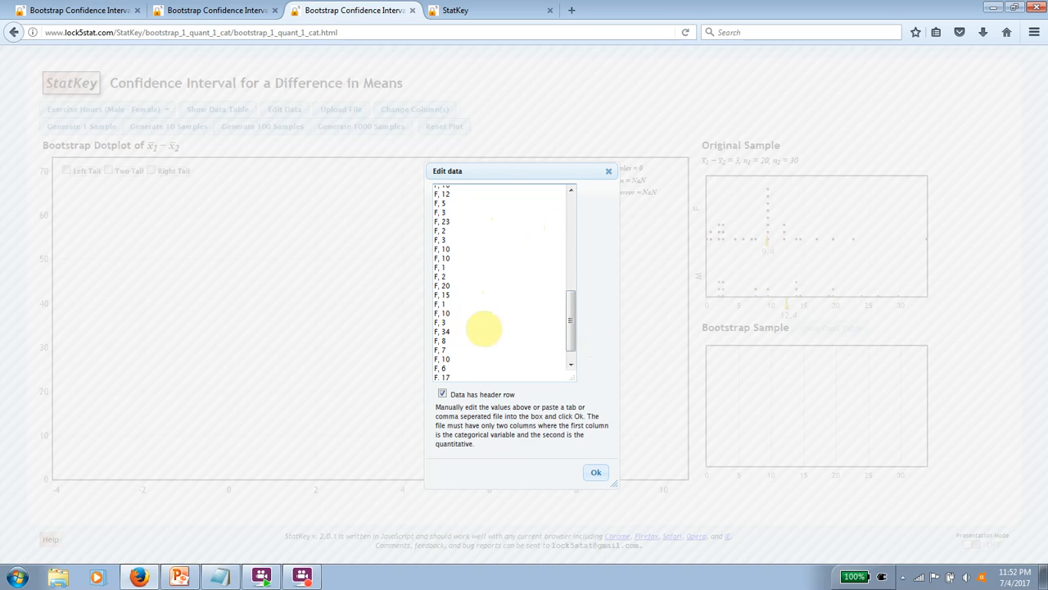
left_click_drag(573, 332, 590, 215)
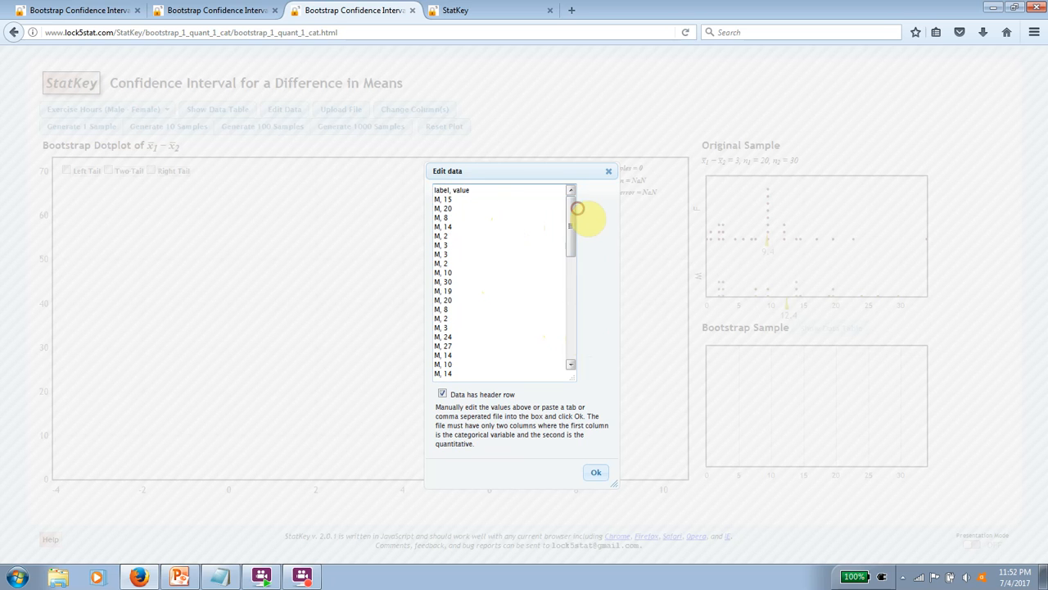
left_click_drag(434, 189, 573, 432)
key("Delete")
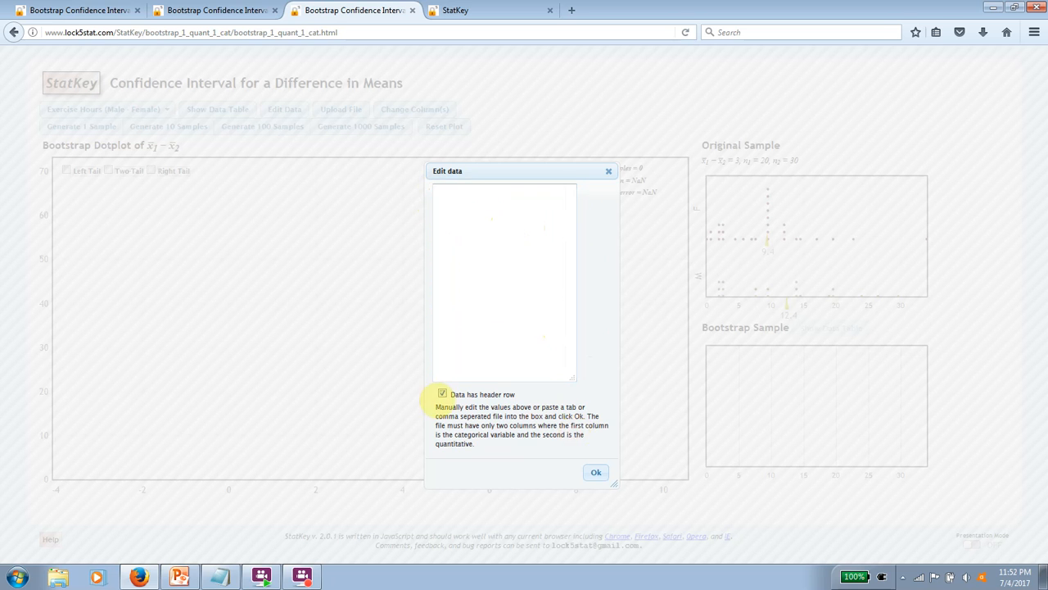
left_click(442, 394)
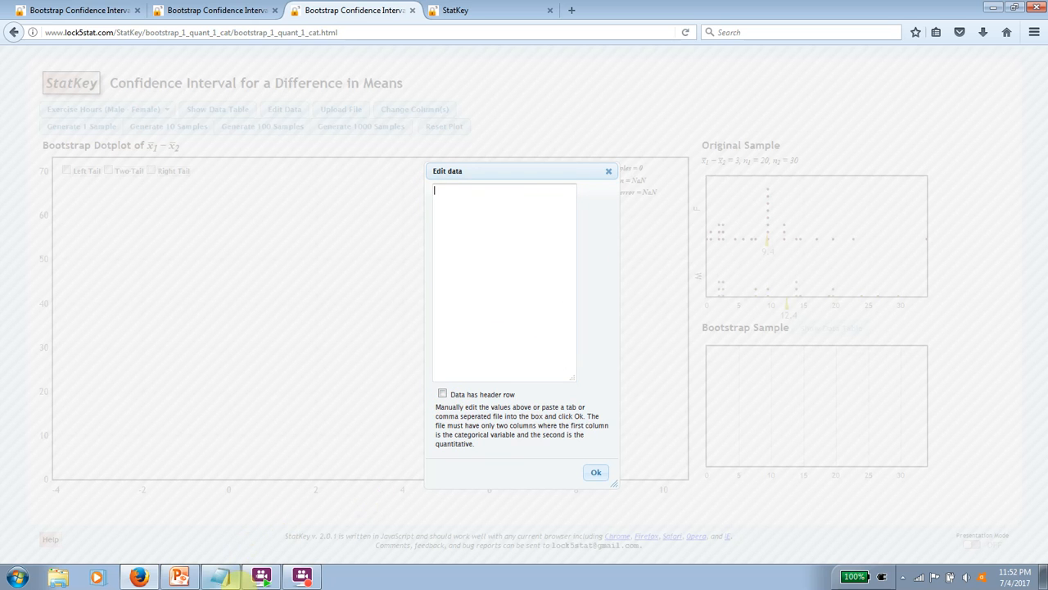
Copy the 18 comma-separated rows for groups a and b from the Notepad file and load them as the difference-in-means data.
left_click(221, 577)
left_click_drag(317, 500, 273, 355)
key("ctrl+c")
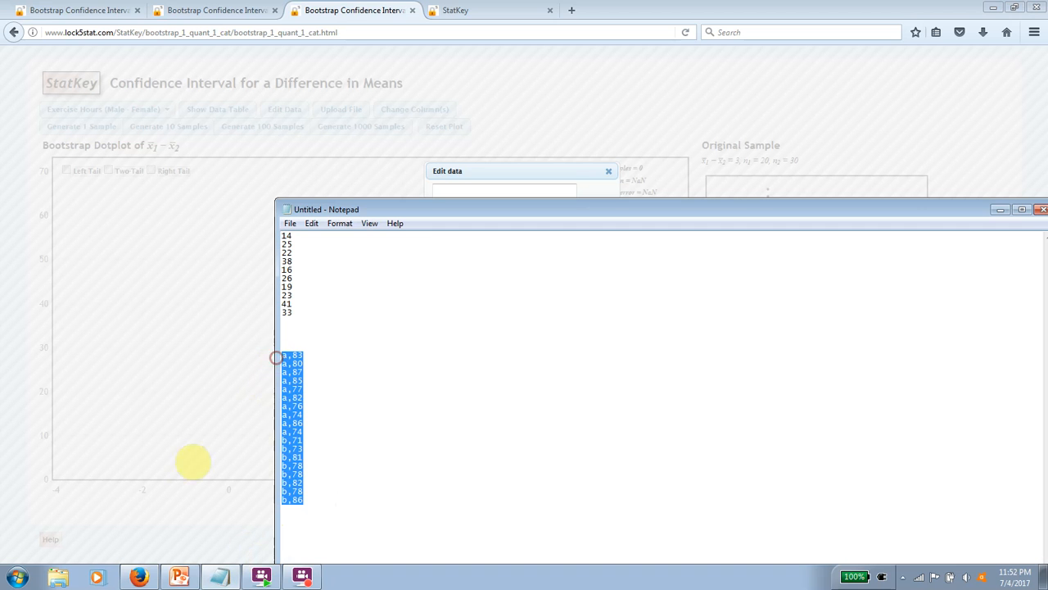
left_click(190, 501)
left_click(461, 199)
key("ctrl+v")
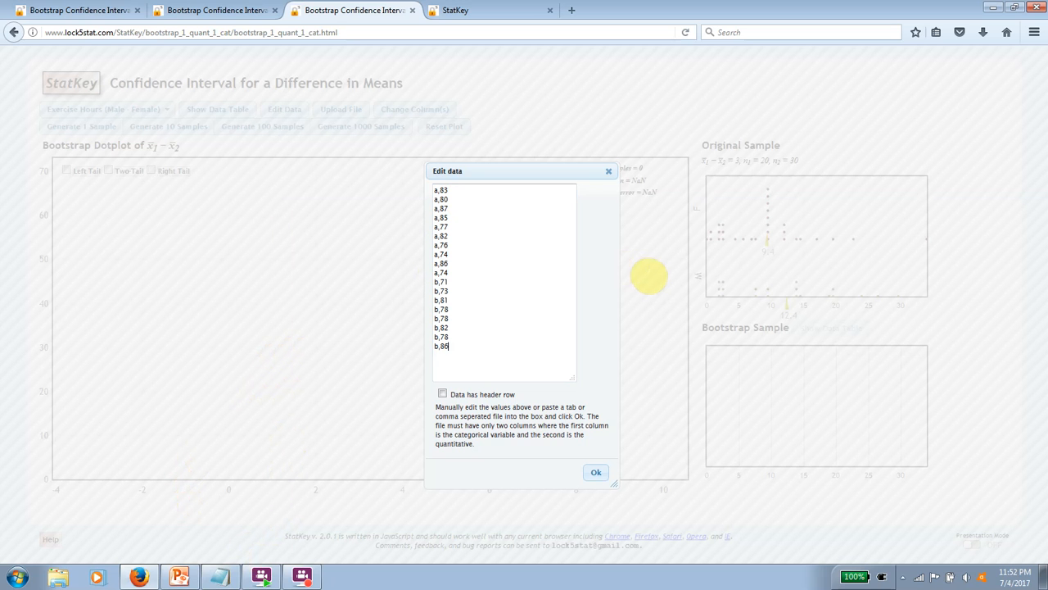
left_click(596, 472)
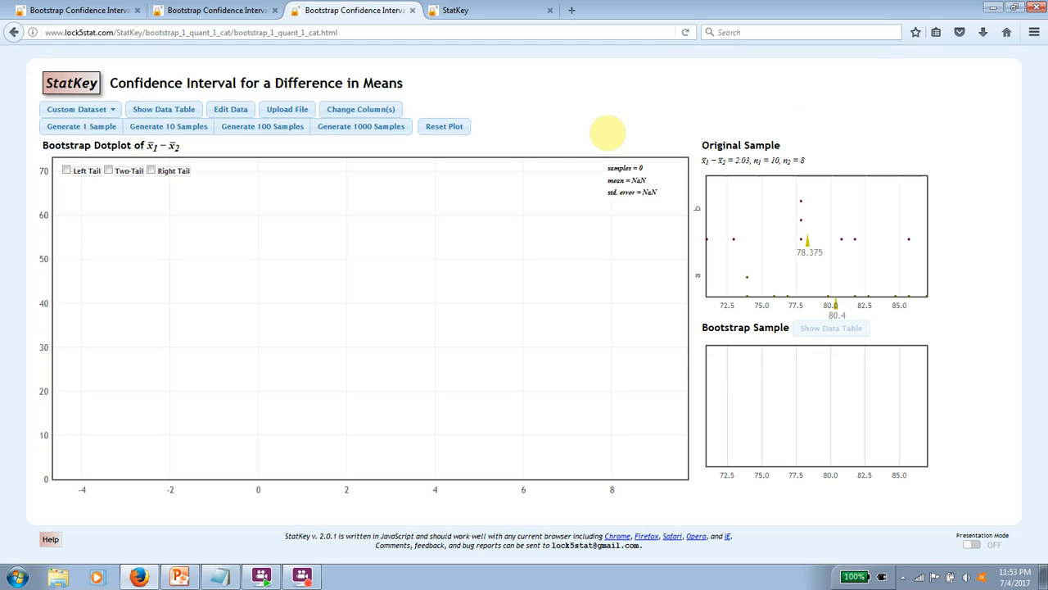
Generate 5000 bootstrap samples of the difference in means in batches of 1000.
left_click(387, 134)
left_click(385, 133)
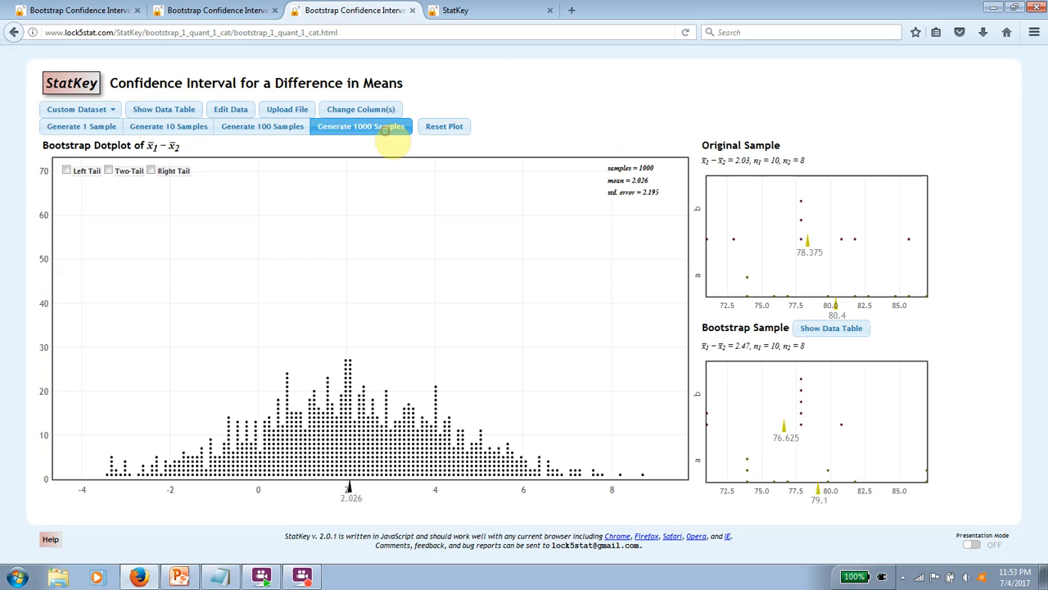
left_click(385, 133)
left_click(385, 133)
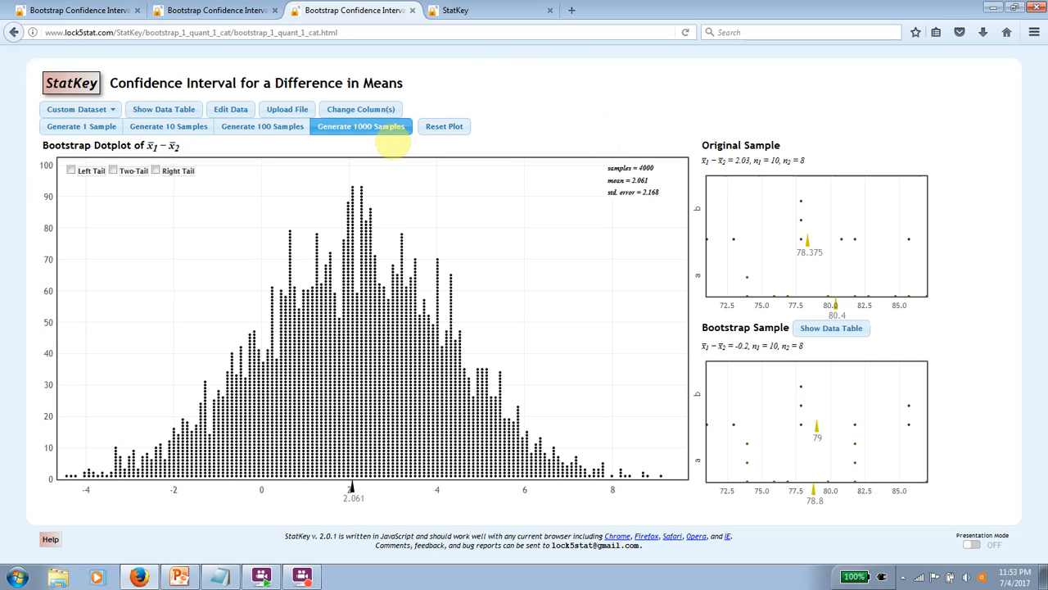
left_click(389, 138)
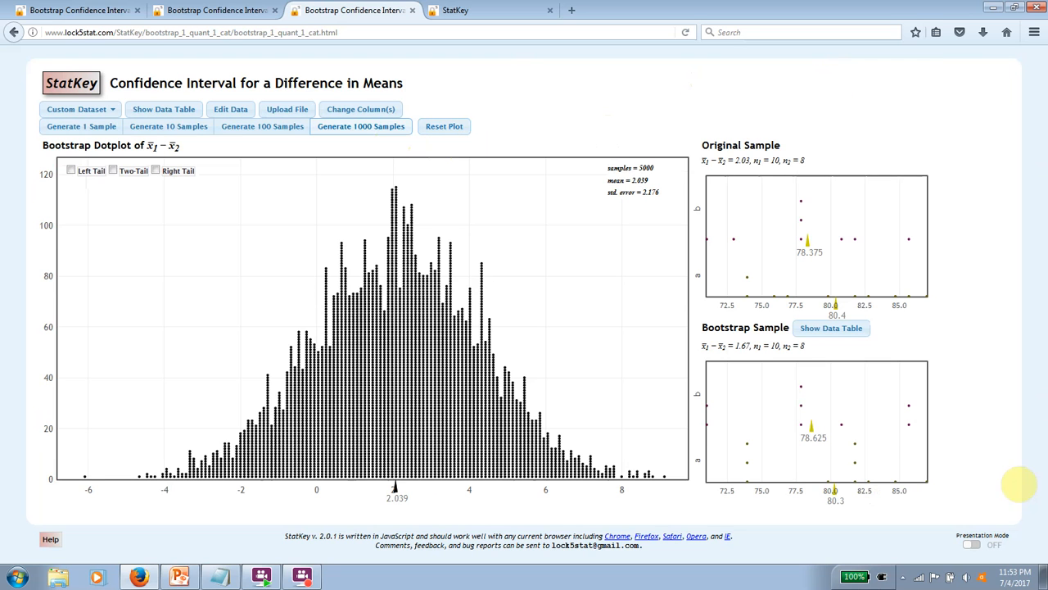
Turn on Presentation Mode and show the two-tail regions on the difference-in-means dotplot.
left_click(971, 543)
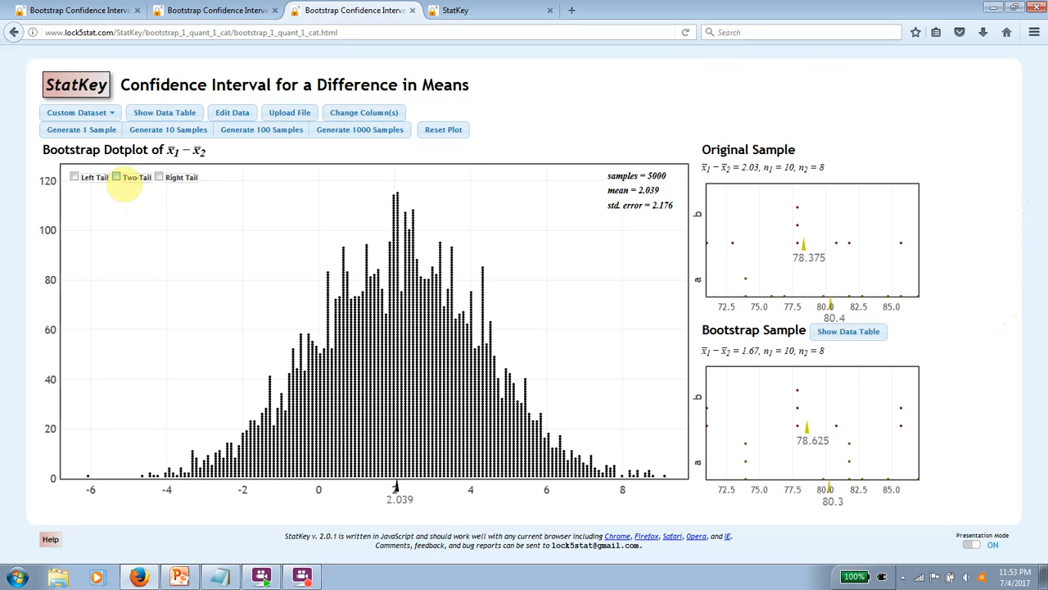
left_click(122, 184)
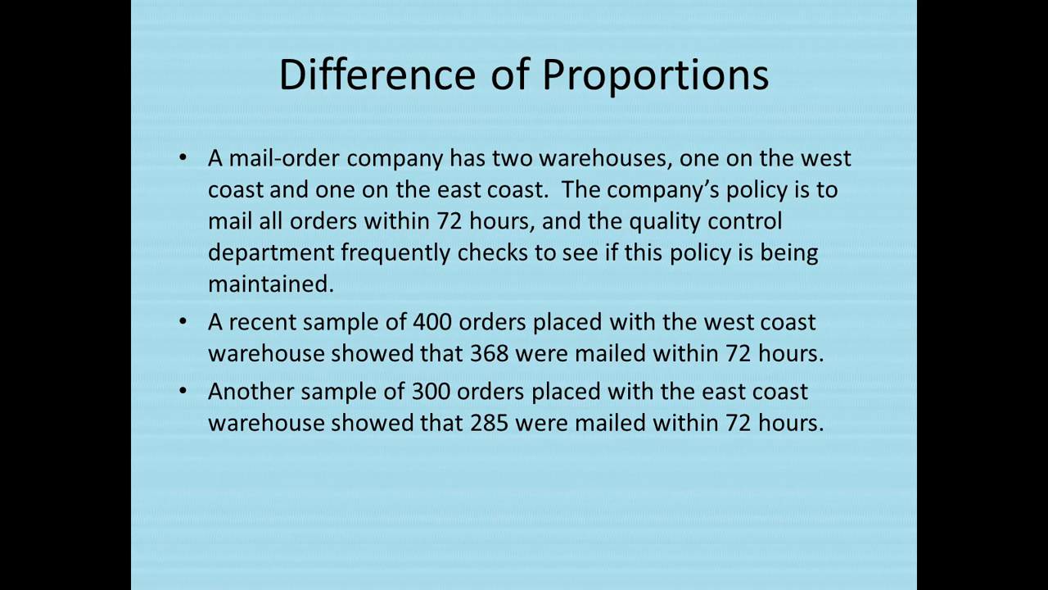
Open StatKey's CI for Difference In Proportions and enter count 368, sample size 400 for group 1 and 285, 300 for group 2.
key("alt+Tab")
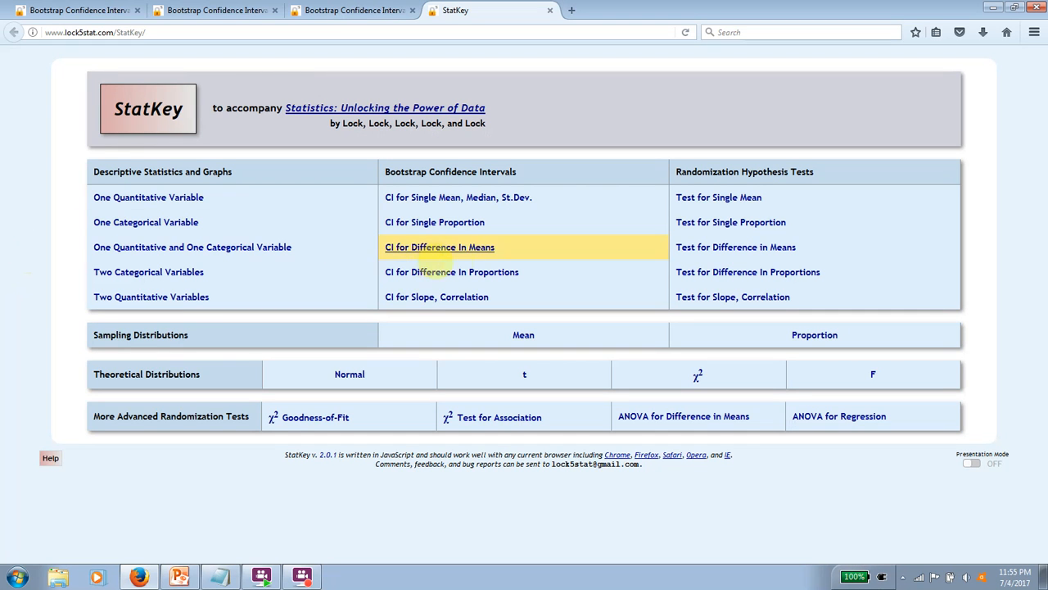
left_click(555, 283)
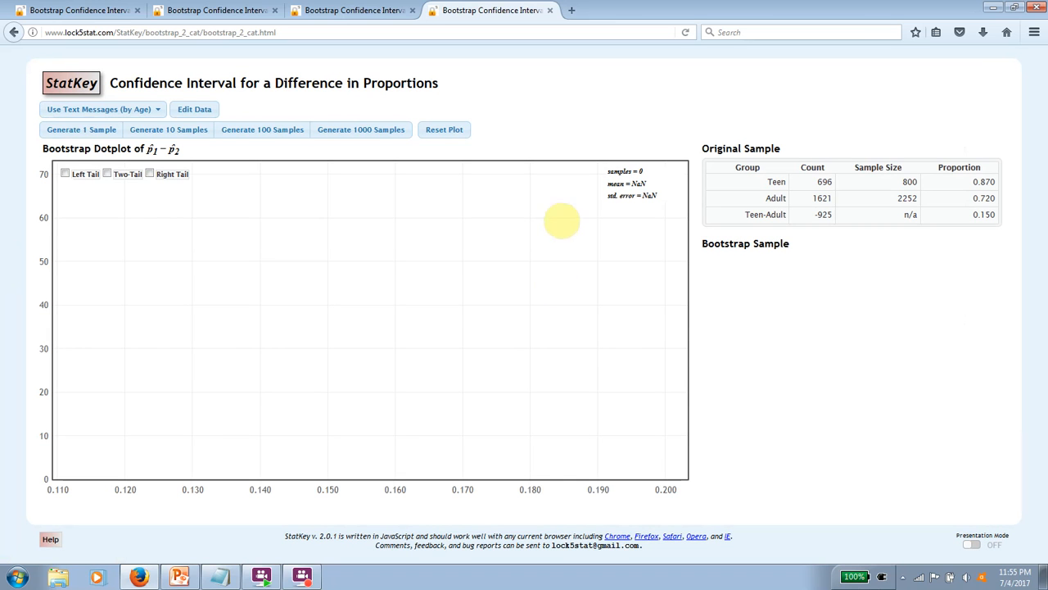
left_click(200, 109)
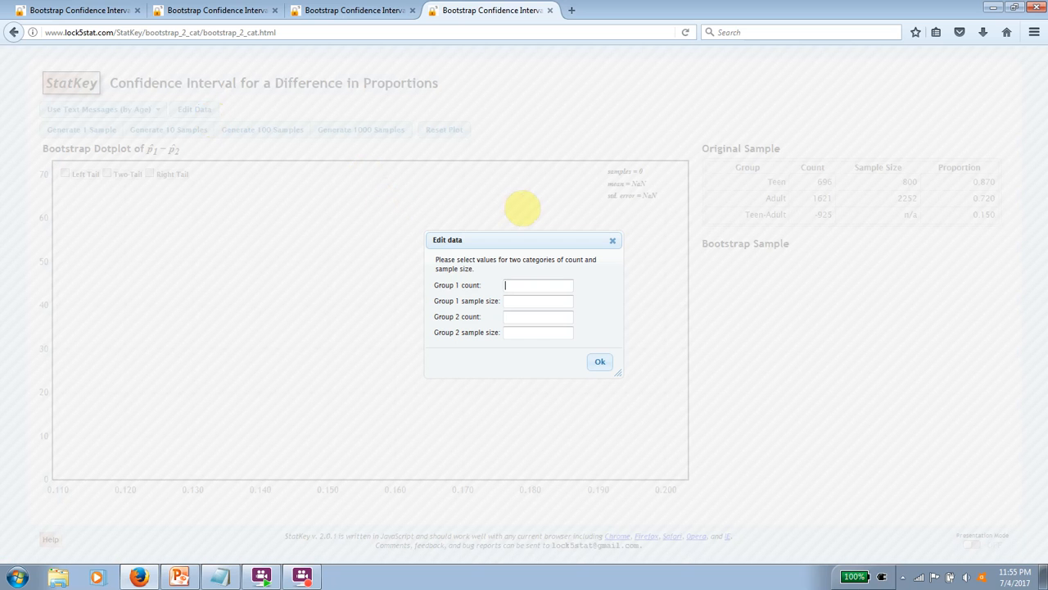
type("368")
key("Tab")
type("400")
key("Tab")
type("285")
key("Tab")
type("300")
left_click(599, 361)
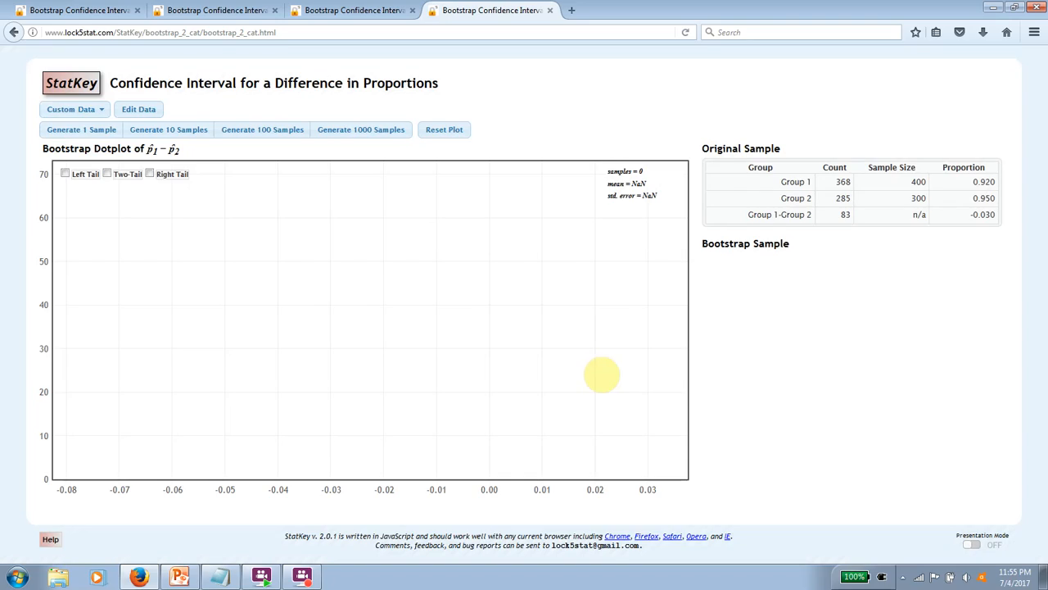
Generate 5000 bootstrap samples of the difference in proportions in batches of 1000 and turn on Presentation Mode.
left_click(361, 135)
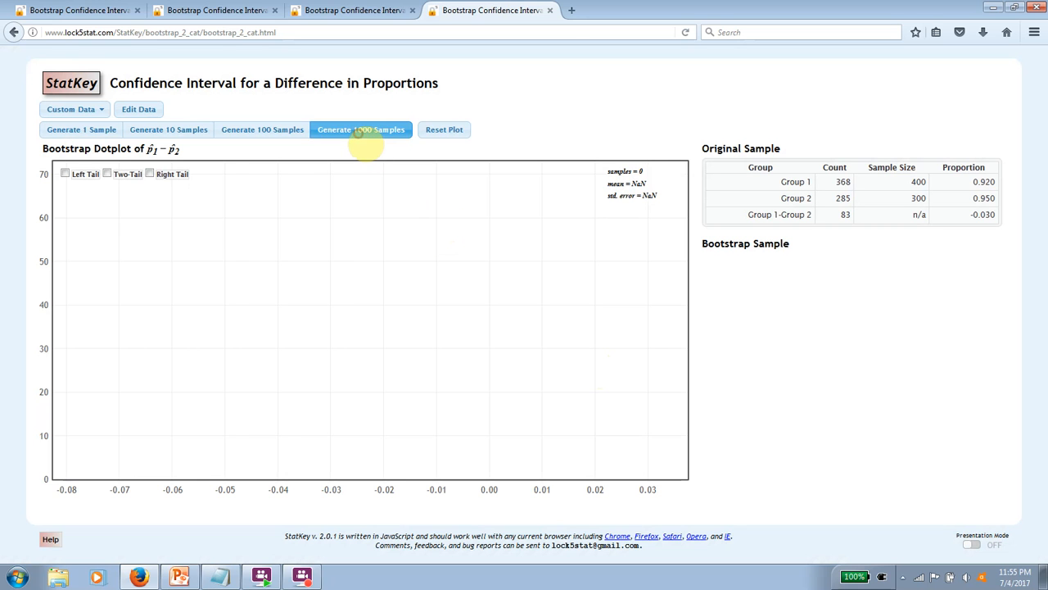
left_click(359, 134)
left_click(359, 133)
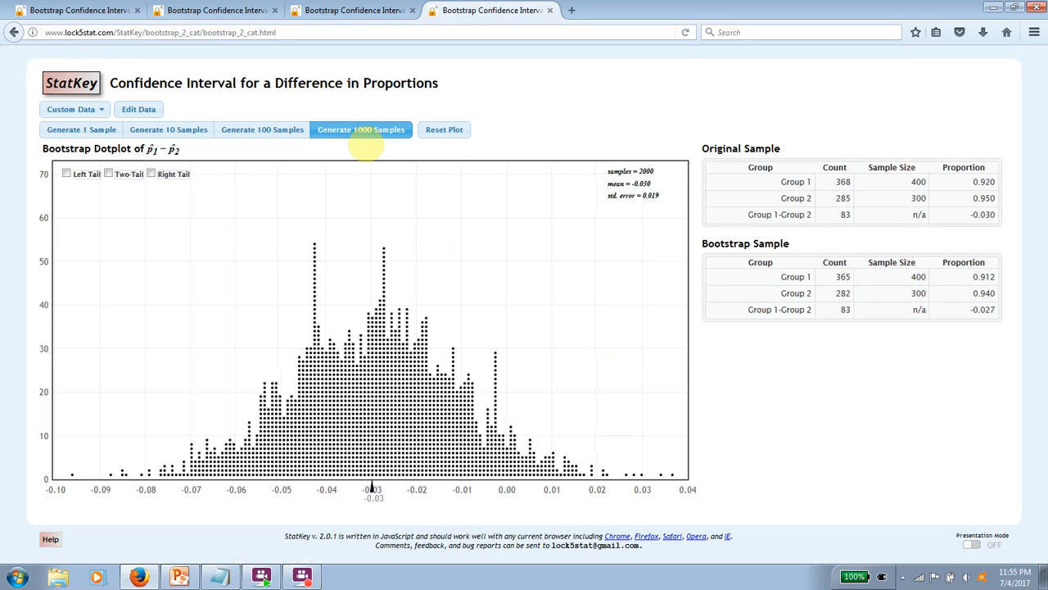
left_click(359, 134)
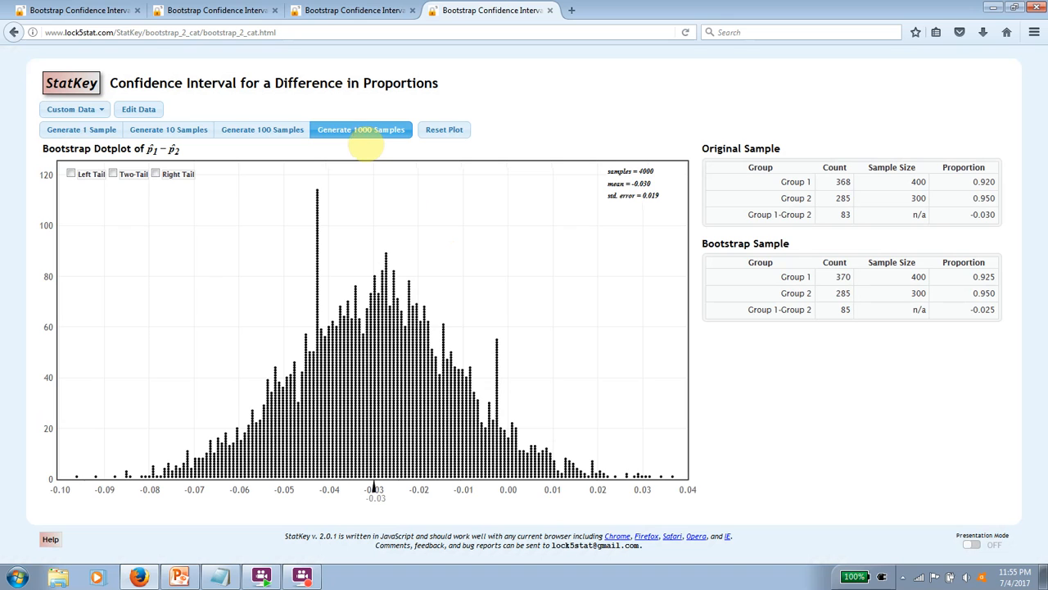
left_click(363, 135)
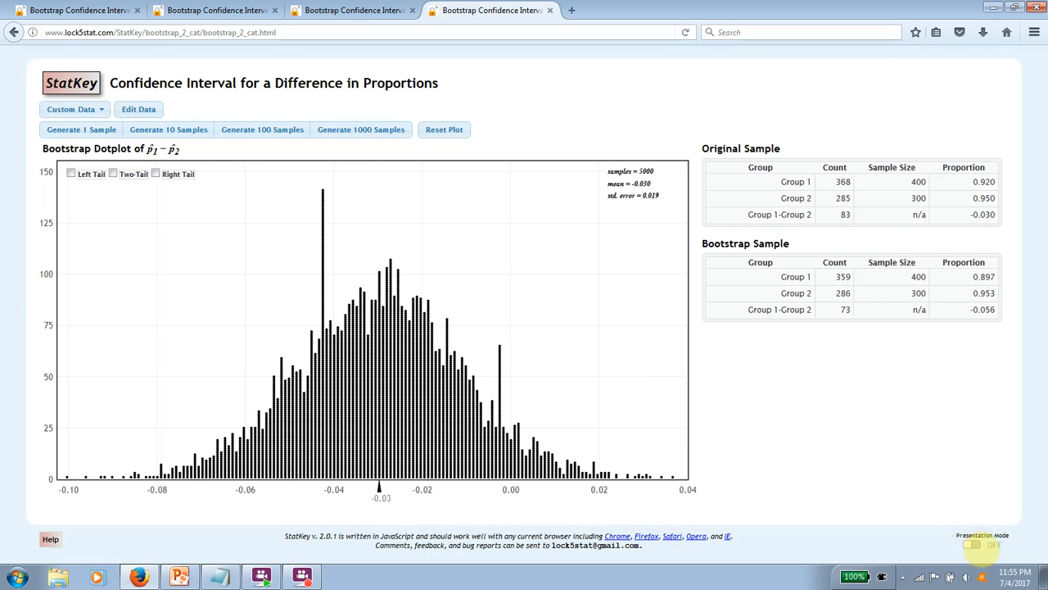
left_click(972, 544)
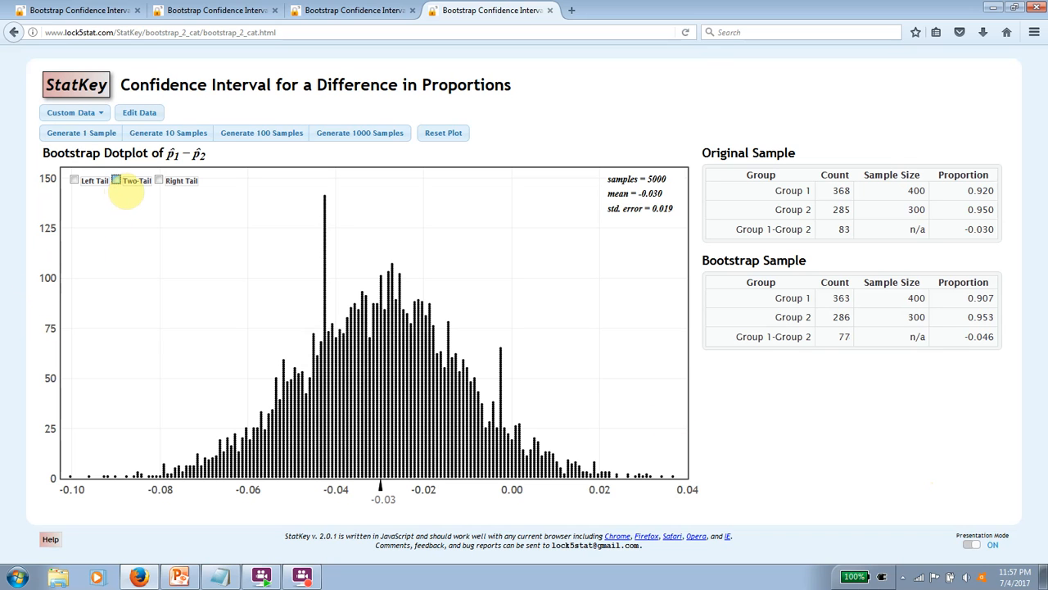
Show the two-tail regions on the difference-in-proportions dotplot and set the middle proportion to 0.99.
left_click(123, 187)
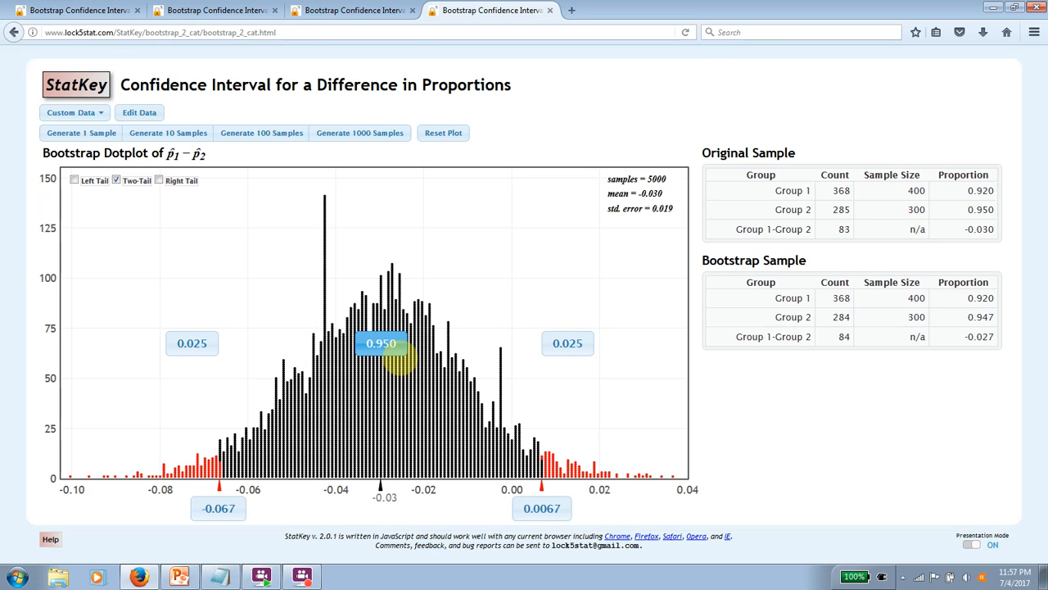
left_click(401, 358)
type(".99")
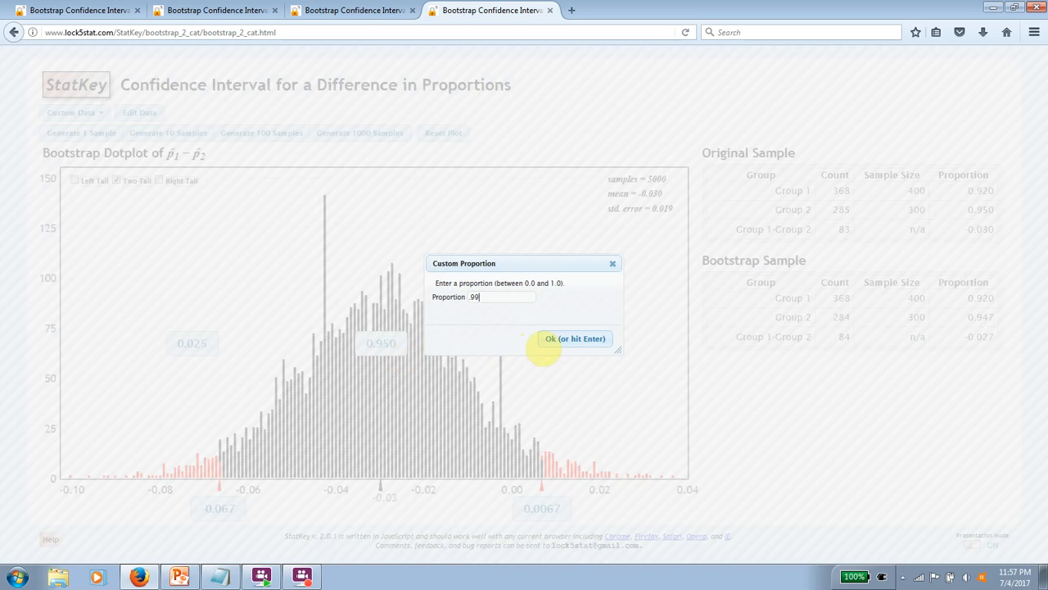
left_click(565, 339)
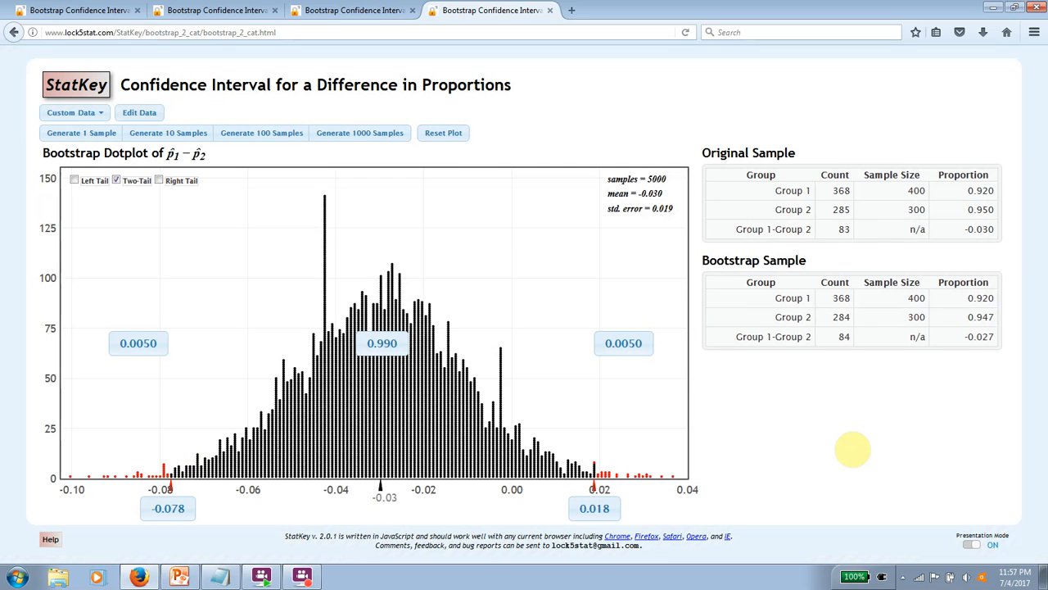